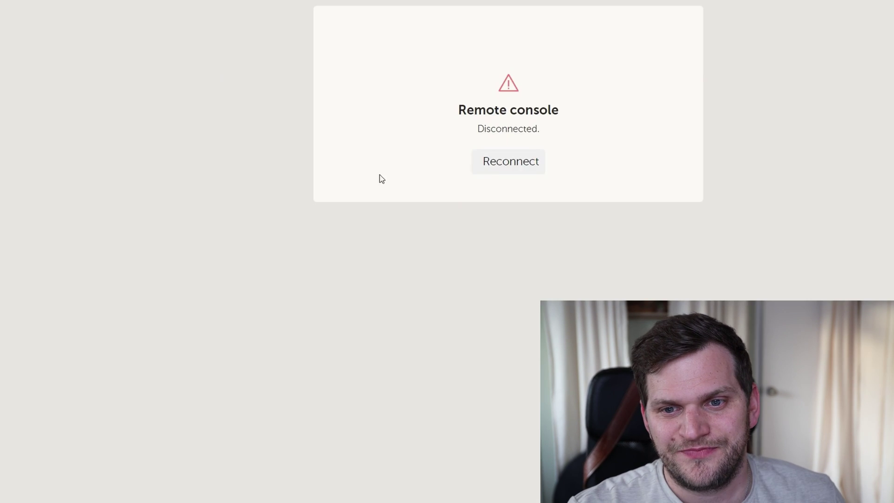
Reconnect to the remote console and switch relays 2 through 6 on in the relay overview
left_click(495, 166)
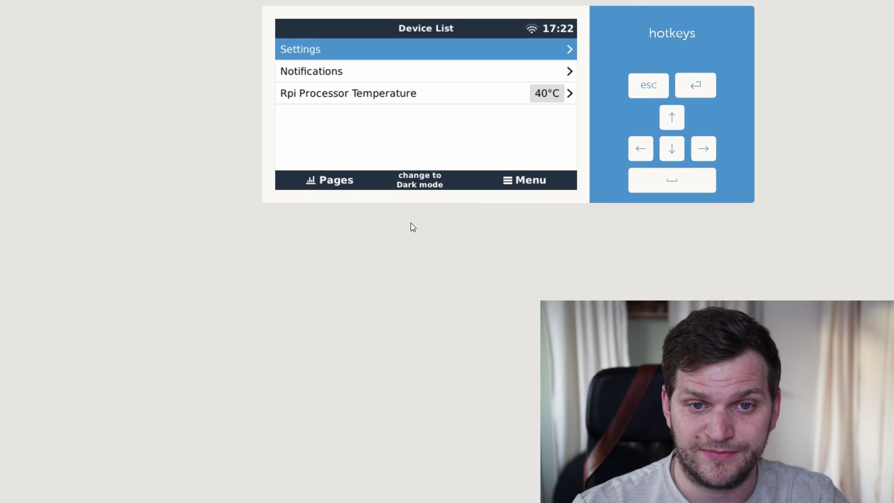
left_click(337, 180)
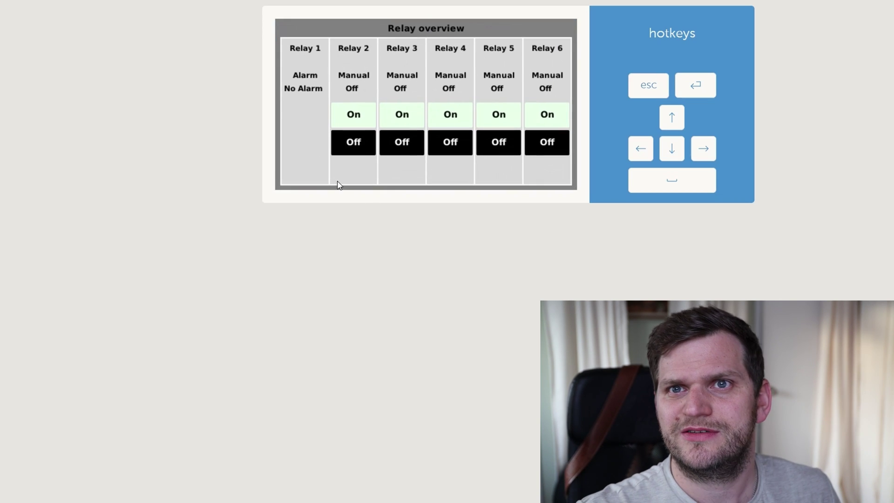
left_click(368, 115)
left_click(405, 115)
left_click(448, 117)
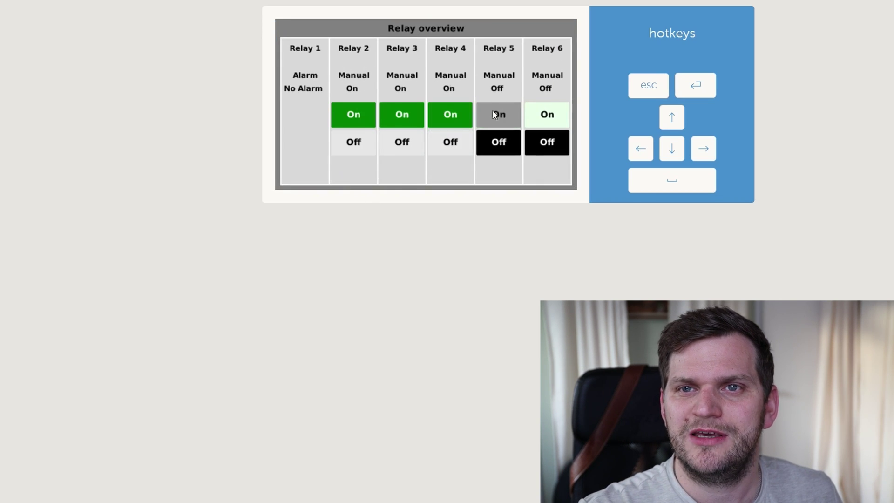
left_click(495, 115)
left_click(543, 114)
Switch relays 2 through 6 back off and return to the device list
left_click(529, 147)
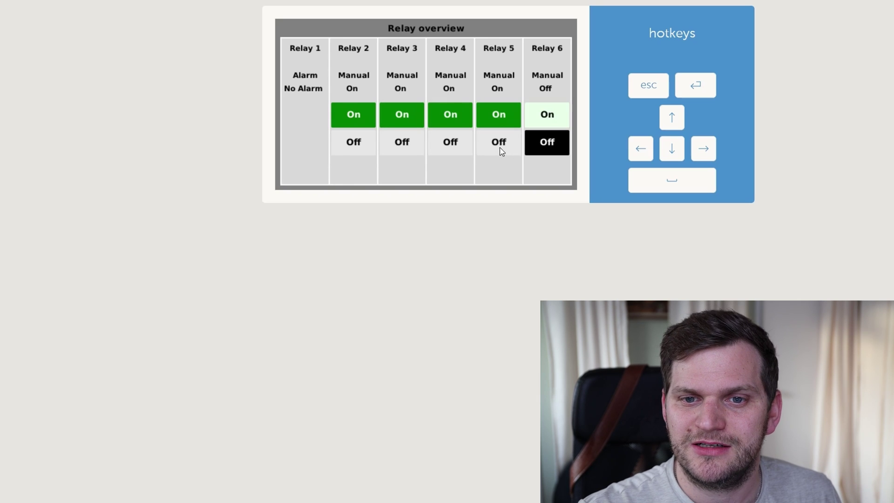
left_click(500, 146)
left_click(391, 145)
left_click(448, 141)
left_click(349, 148)
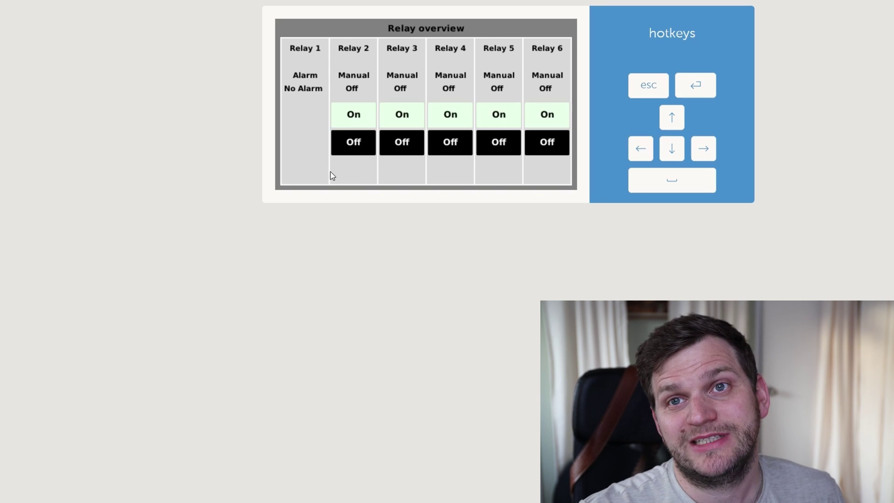
mouse_move(301, 172)
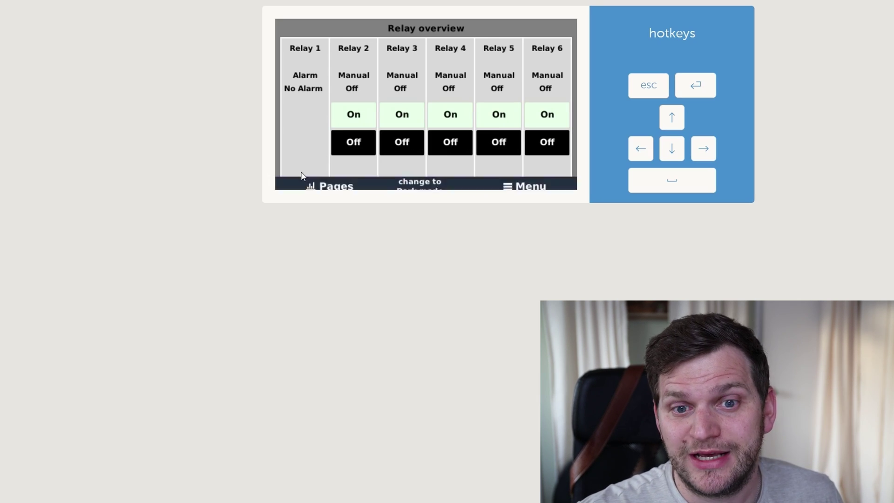
left_click(525, 184)
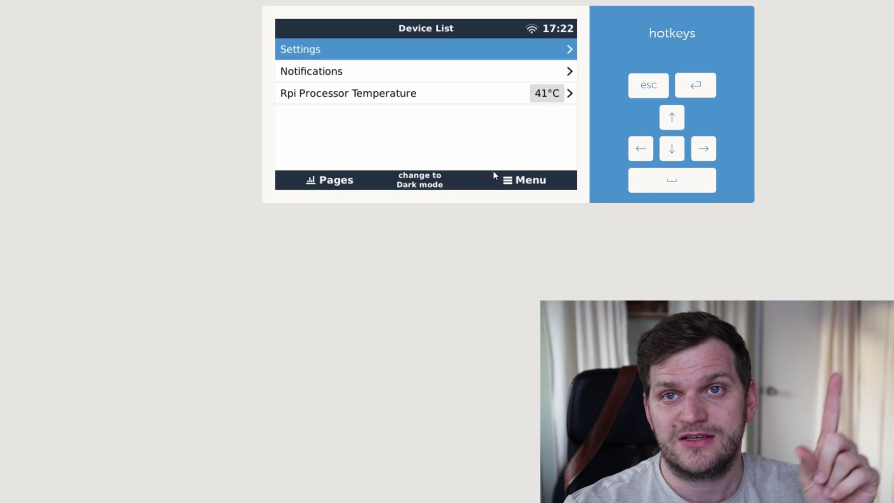
Under Settings > Firmware > Online updates, set the update feed to Official release and check for updates
left_click(503, 56)
left_click(495, 73)
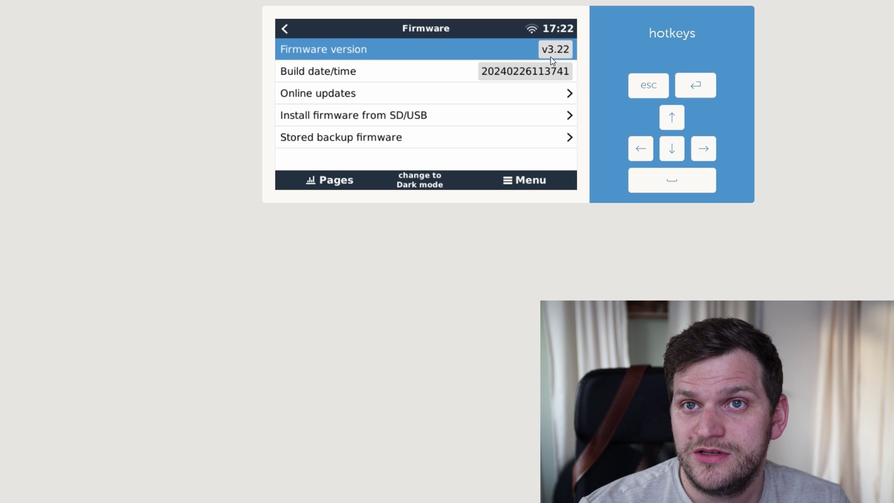
left_click(355, 97)
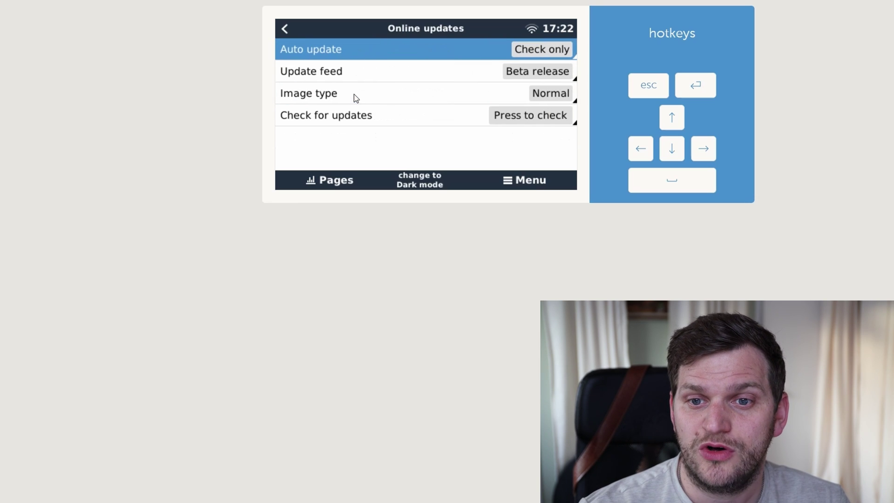
left_click(342, 77)
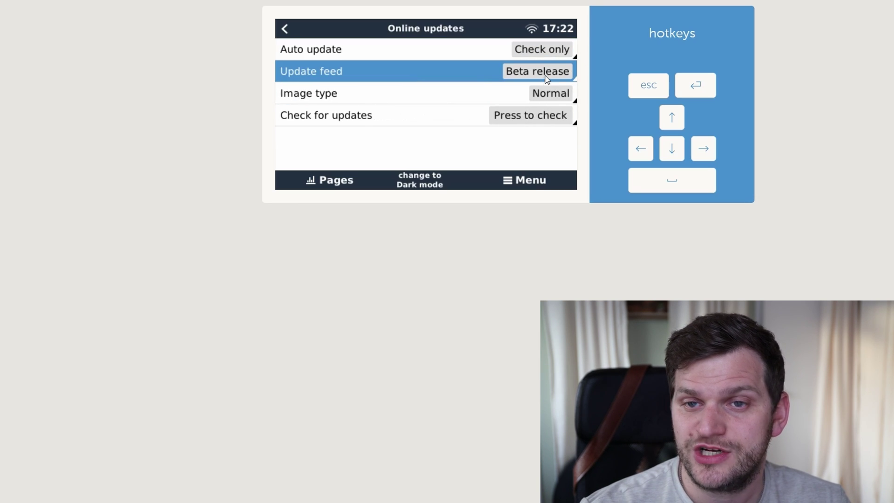
left_click(547, 77)
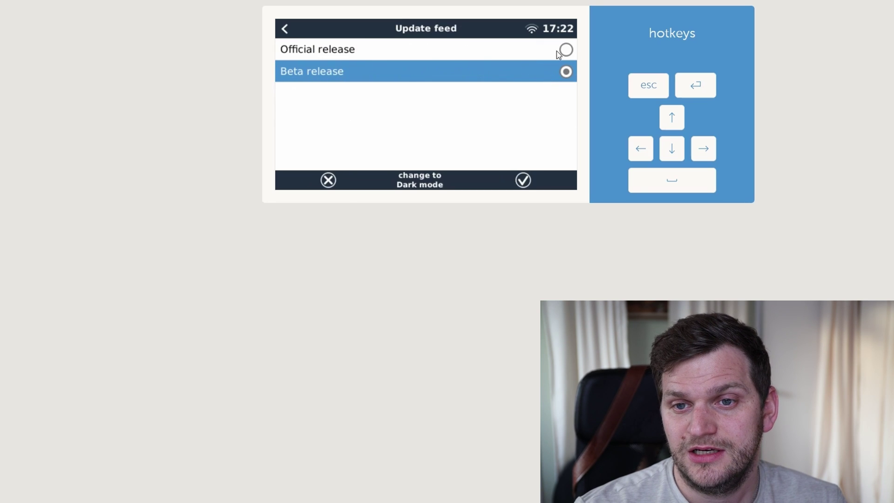
left_click(558, 50)
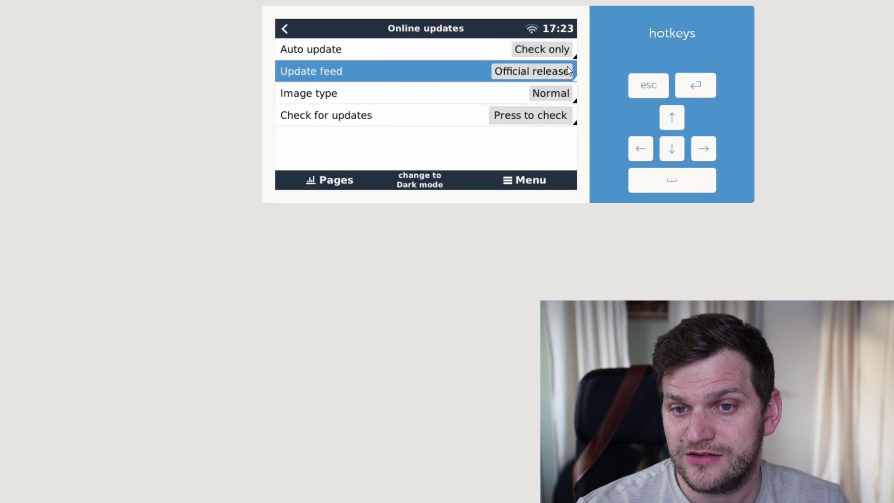
left_click(488, 116)
left_click(561, 116)
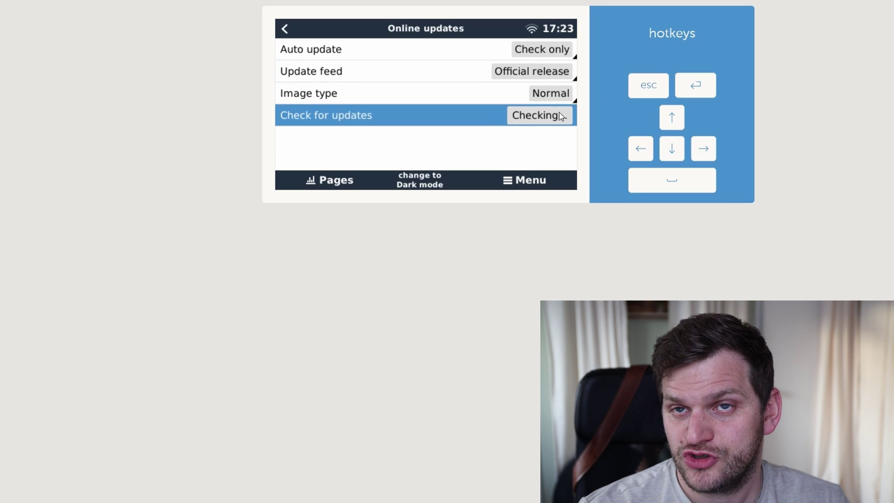
Switch the update feed back to Beta release, check again, and select the offered v3.30~11 update
left_click(539, 75)
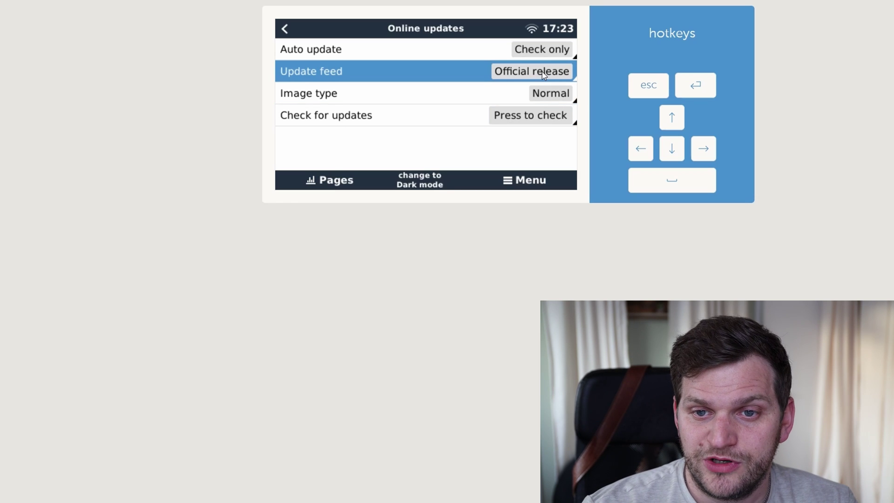
left_click(546, 78)
left_click(568, 72)
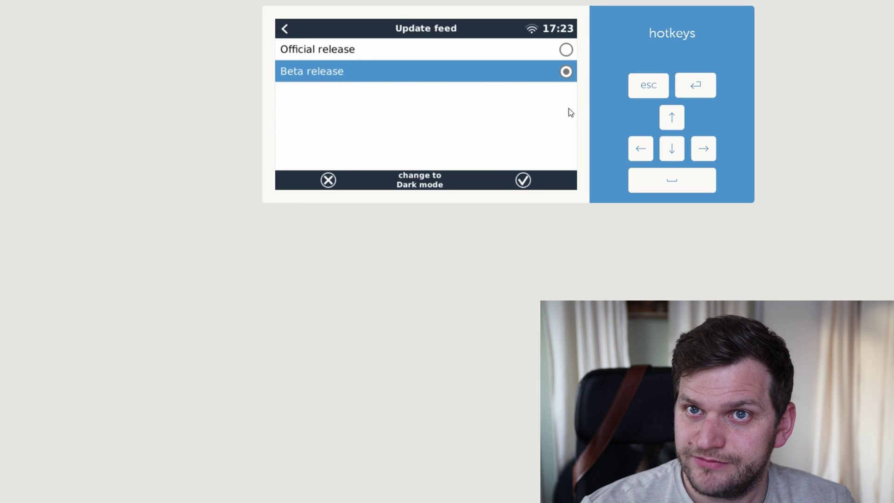
left_click(543, 121)
left_click(544, 118)
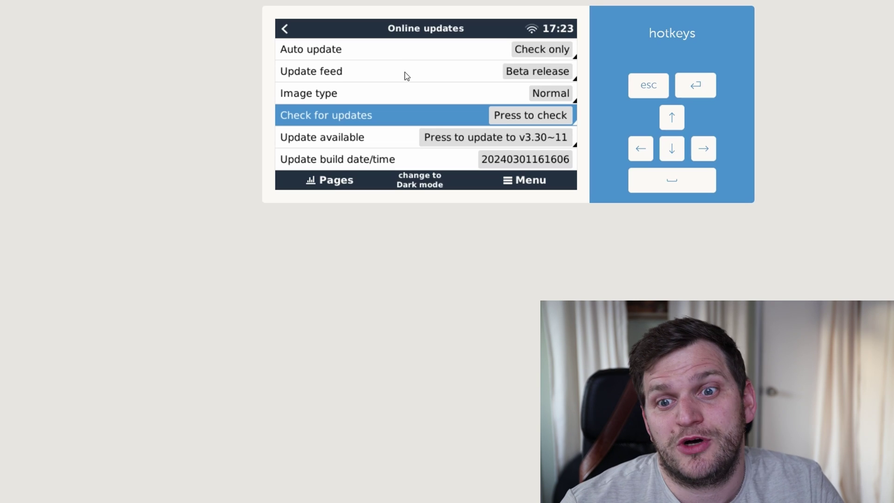
left_click(496, 139)
Install firmware v3.30~11, then toggle relays 2 and 3 on and off and return to the device list
left_click(495, 140)
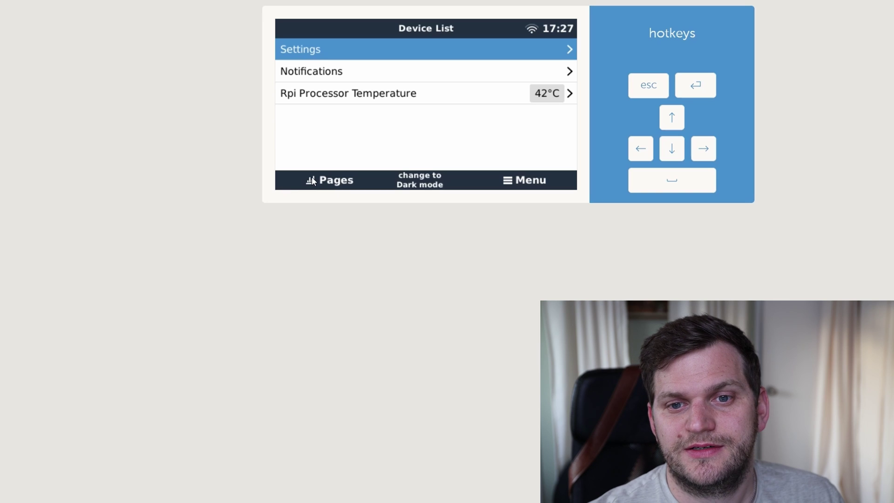
left_click(332, 184)
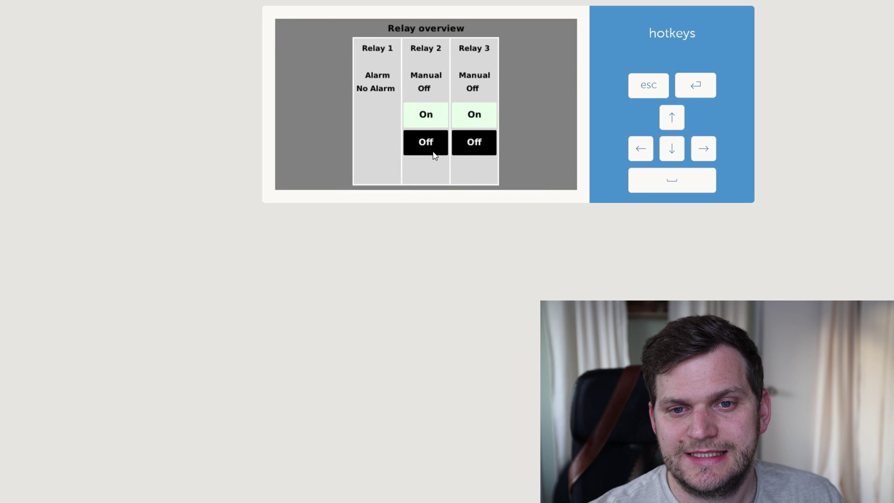
left_click(471, 115)
left_click(426, 116)
left_click(425, 147)
left_click(487, 143)
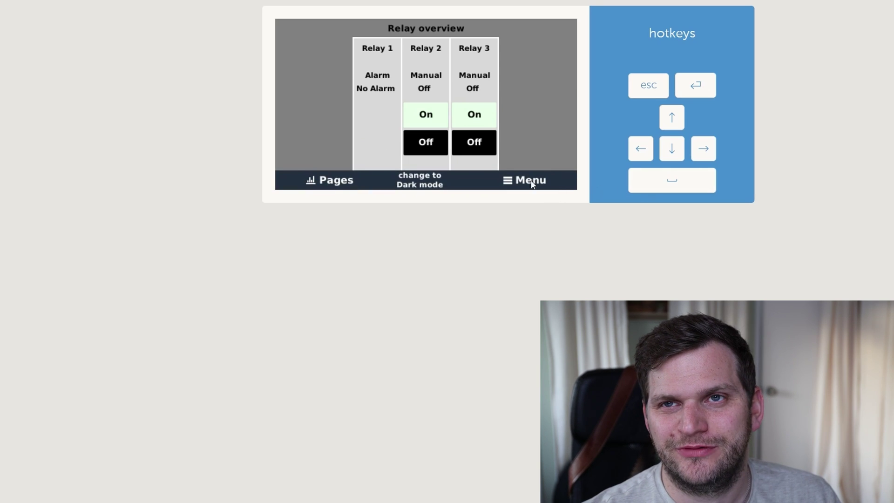
left_click(532, 183)
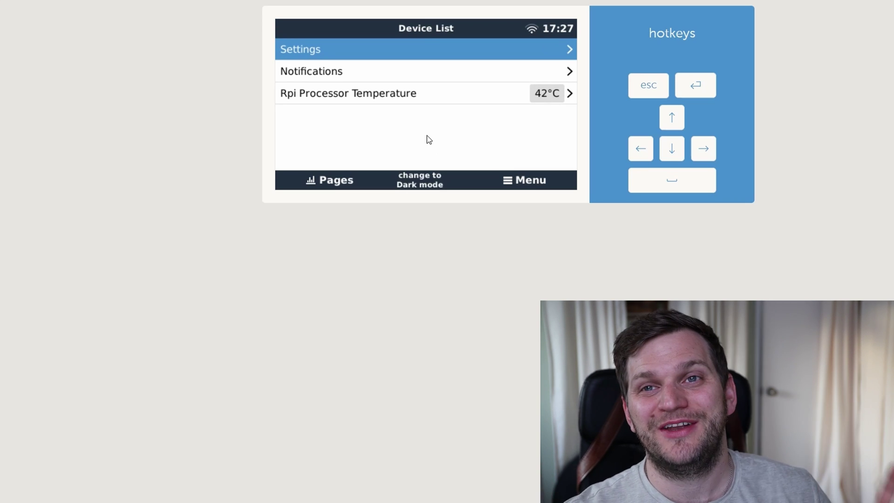
left_click(410, 59)
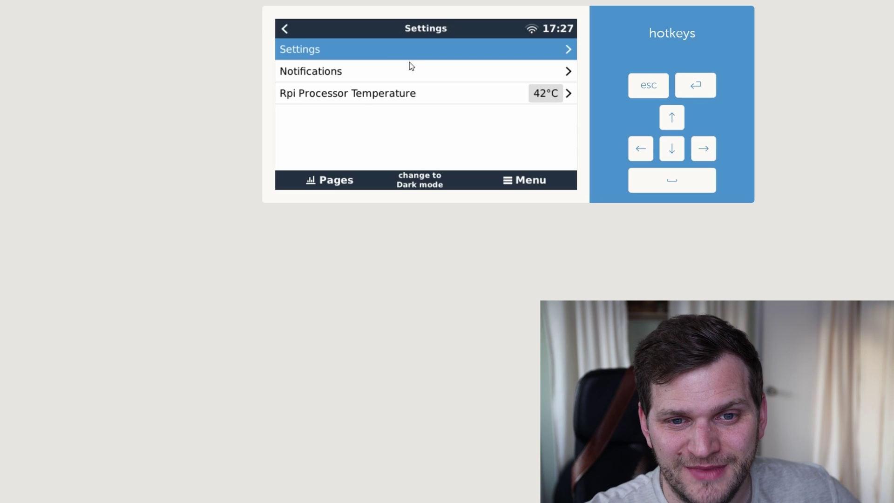
left_click(340, 71)
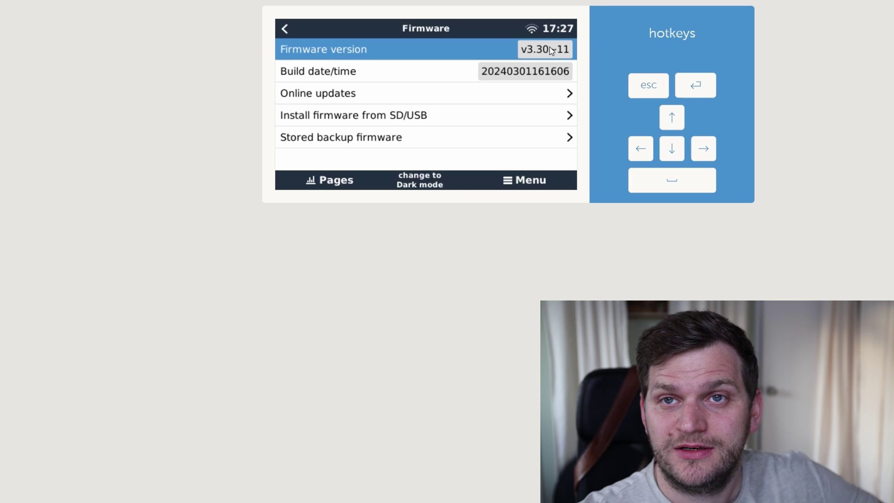
left_click(345, 93)
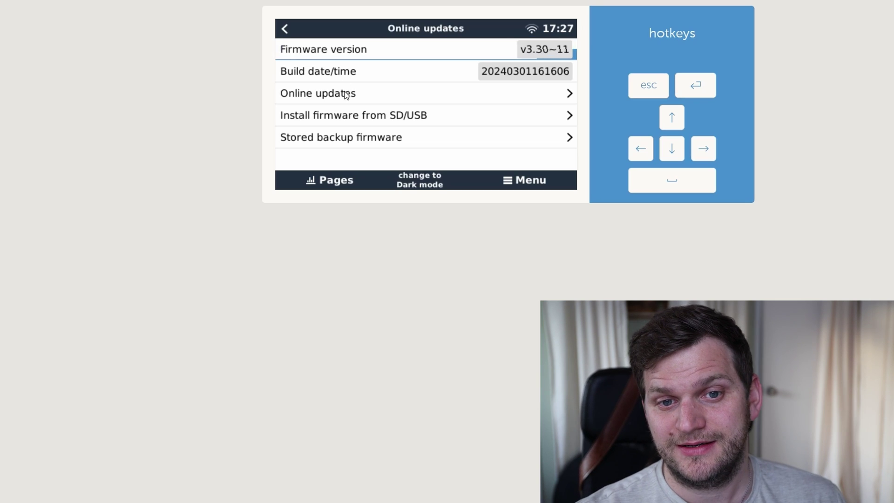
left_click(557, 117)
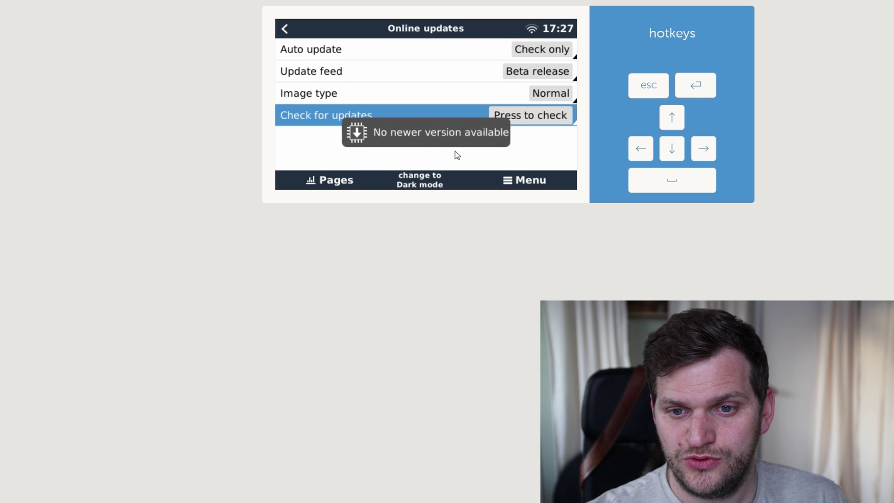
left_click(535, 185)
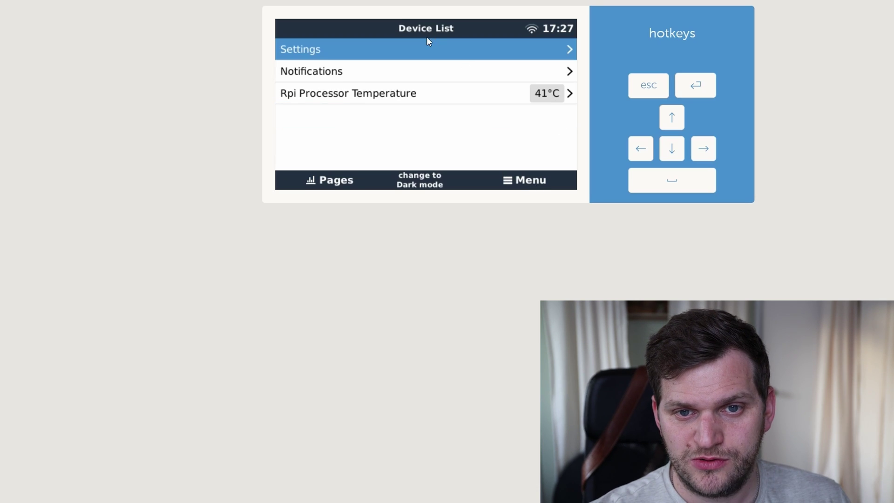
View the relay overview, now listing only relays 1–3, then go back to the device list
left_click(334, 179)
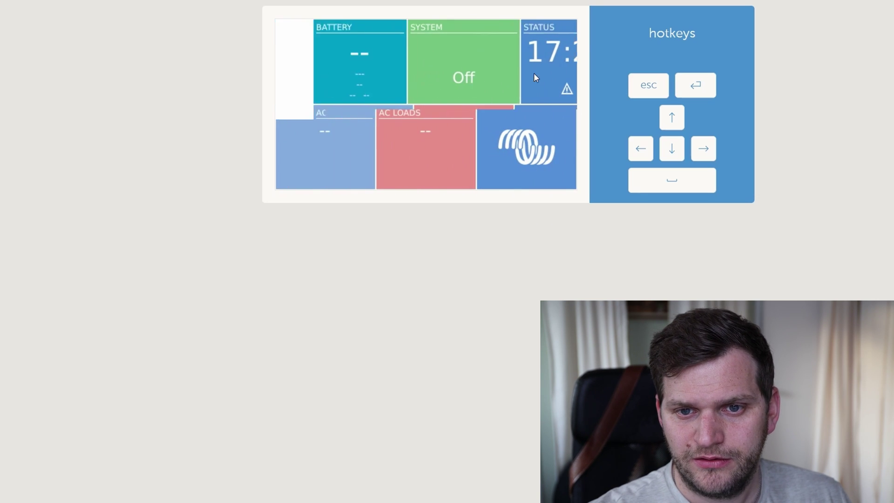
left_click(646, 92)
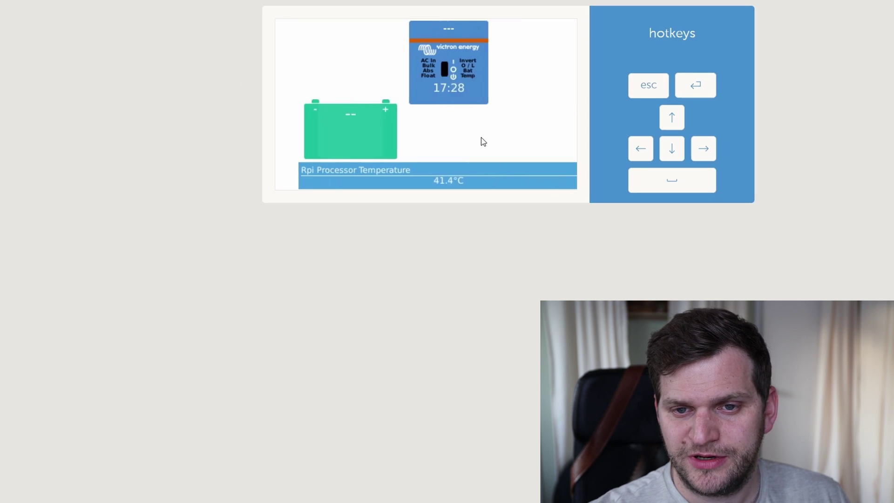
key("space")
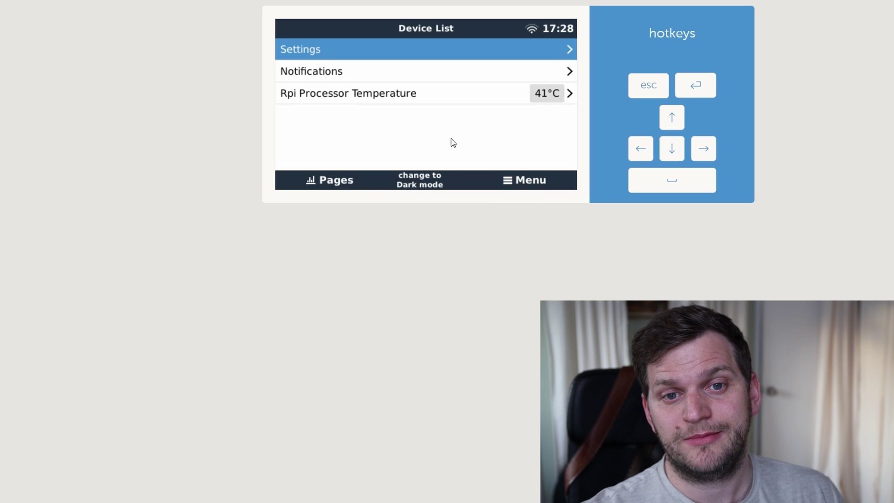
In Settings > Package manager, review the active package versions, then return to the device list
left_click(419, 56)
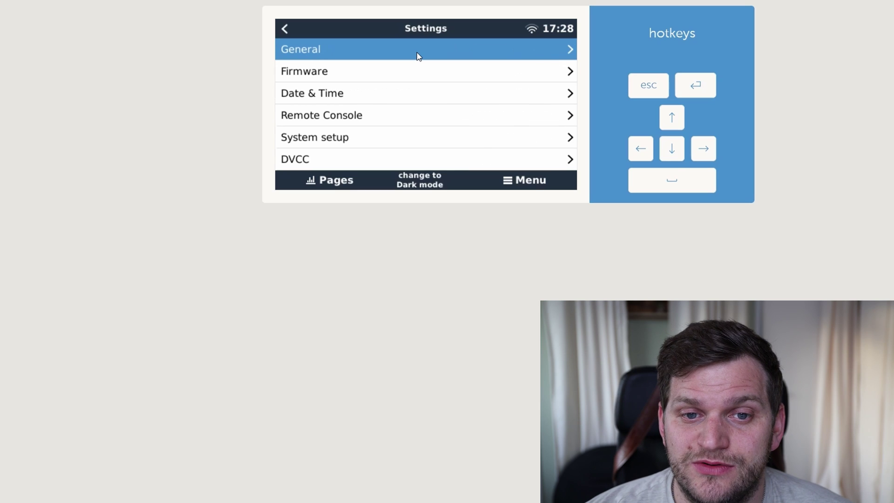
left_click(676, 160)
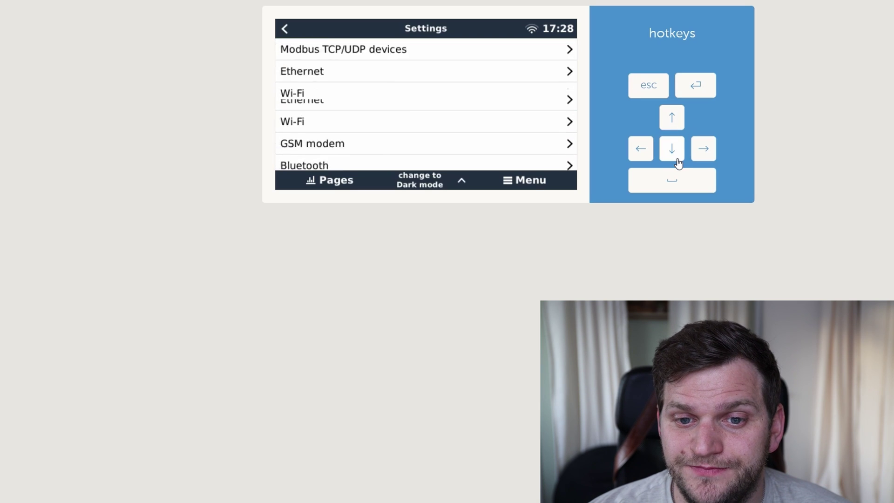
left_click(678, 163)
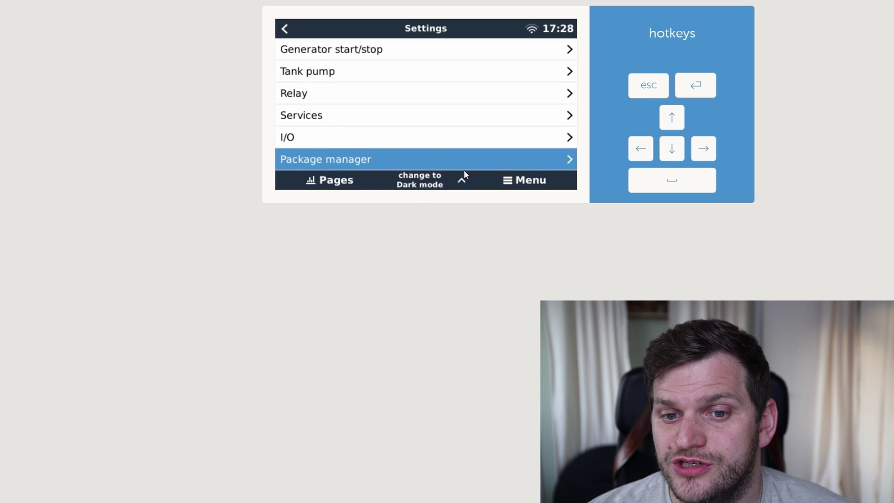
left_click(362, 158)
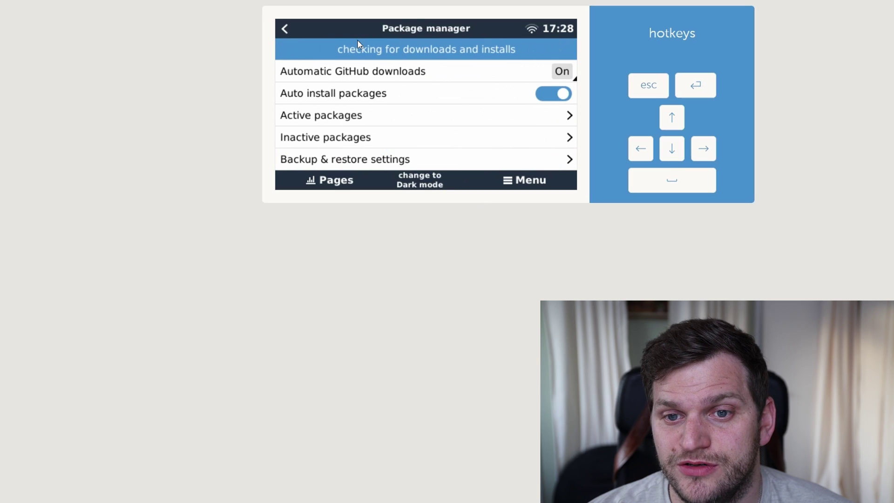
left_click(354, 116)
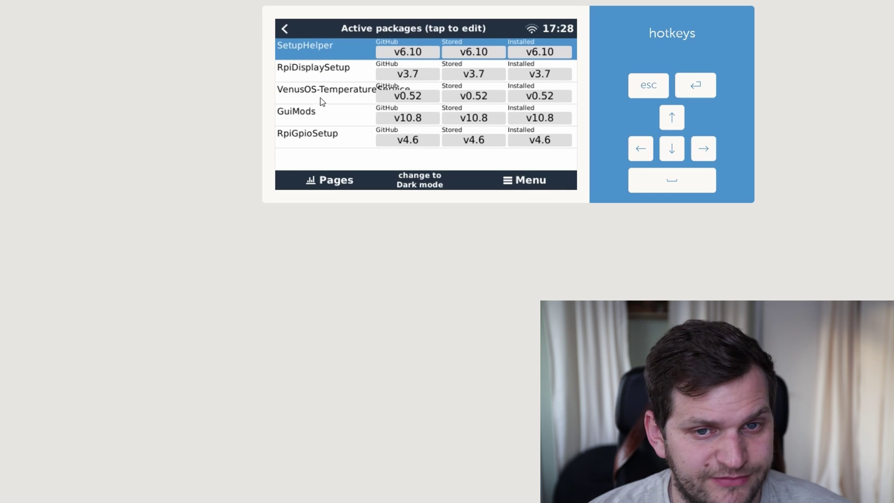
left_click(515, 189)
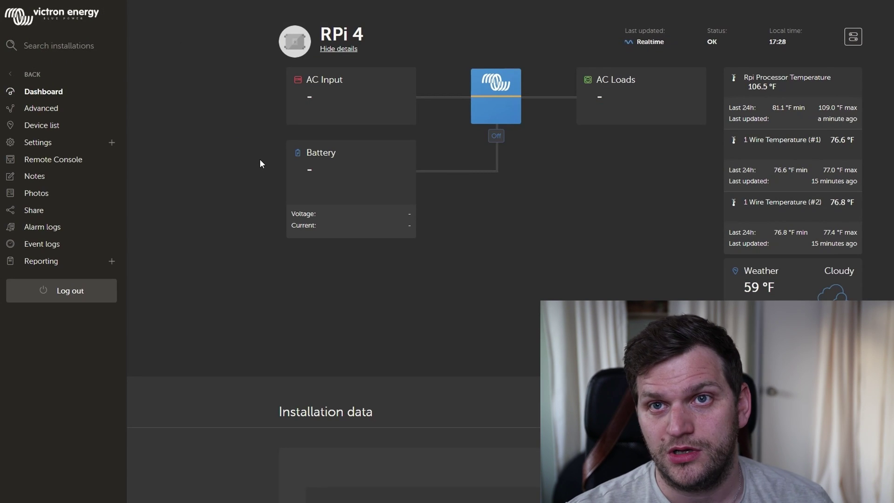
Refresh the RPi 4 VRM dashboard with F5 so the GUI-v2 (BETA) sidebar item appears
key("F5")
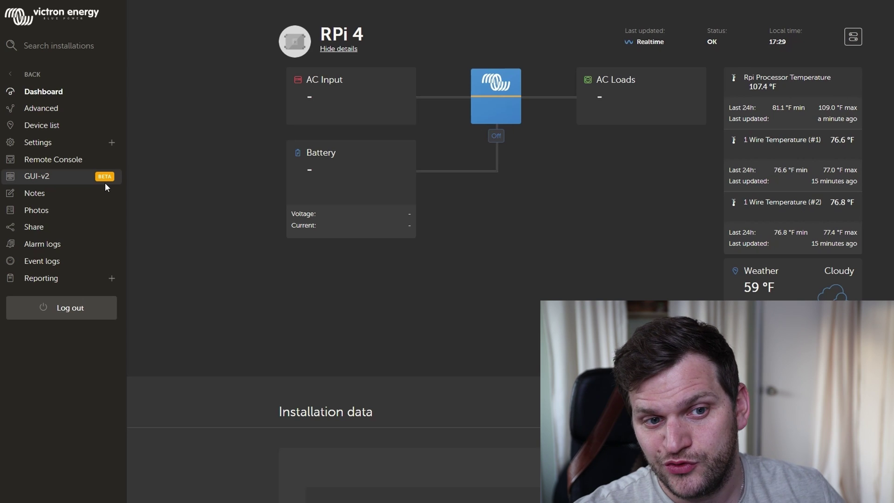
Launch GUI-v2 (BETA) from the sidebar and bring up its Overview page
left_click(80, 181)
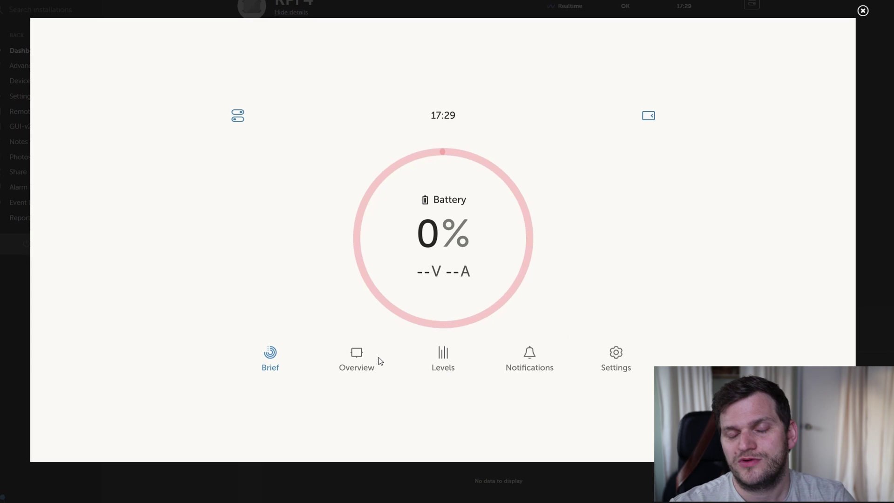
left_click(355, 370)
Browse GUI-v2's Levels, Notifications and Settings pages, ending on the Settings list
left_click(444, 358)
left_click(532, 366)
left_click(616, 361)
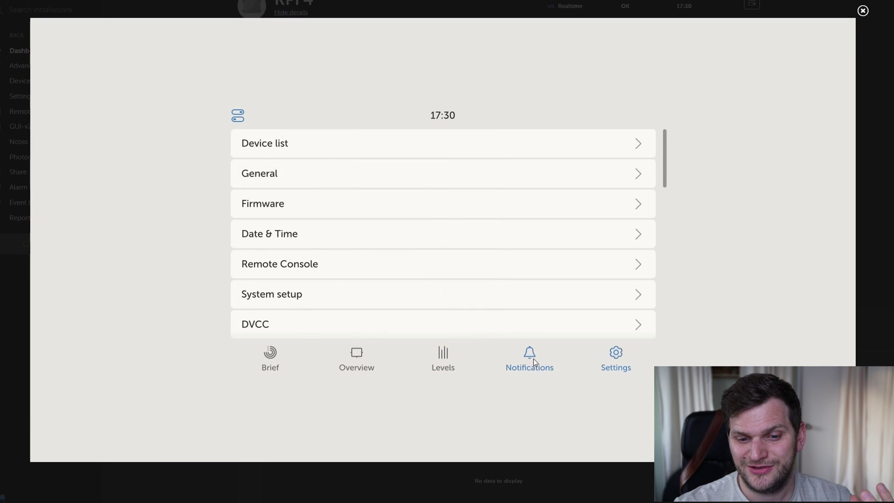
left_click(530, 363)
left_click(445, 359)
left_click(622, 359)
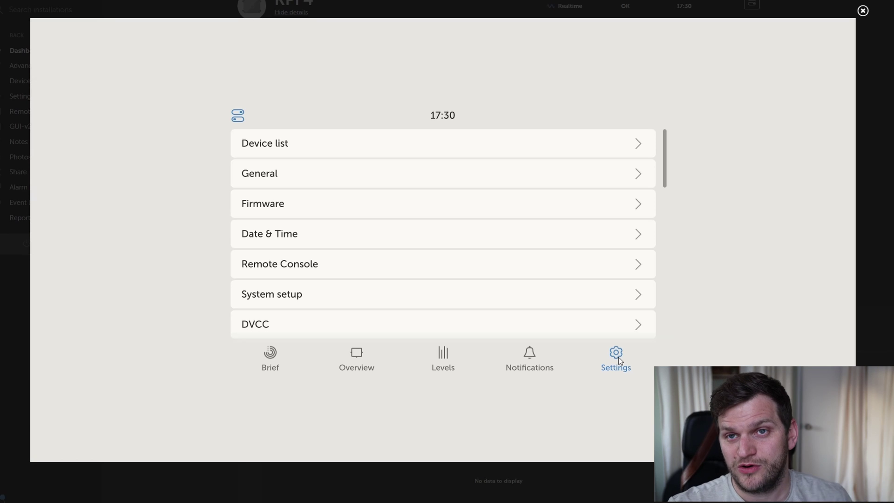
Under Firmware > Online updates, check for updates and confirm nothing newer than v3.30~11
left_click(286, 204)
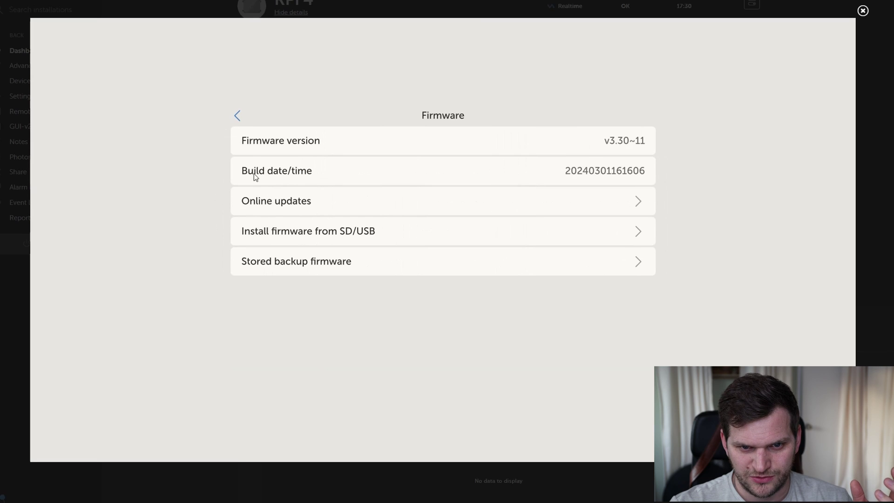
left_click(238, 116)
left_click(282, 202)
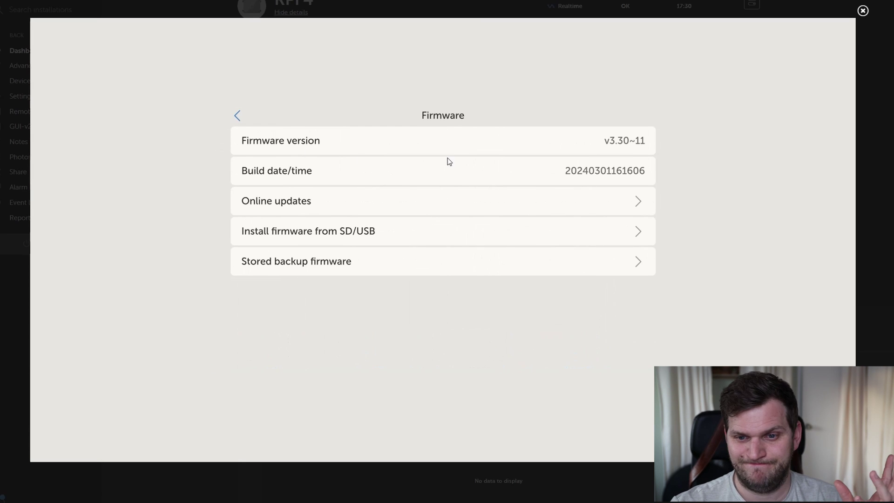
left_click(398, 201)
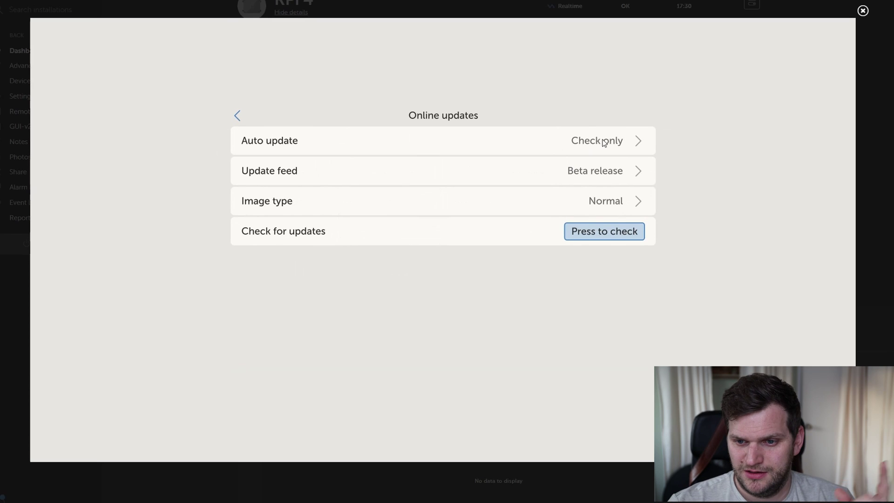
left_click(570, 233)
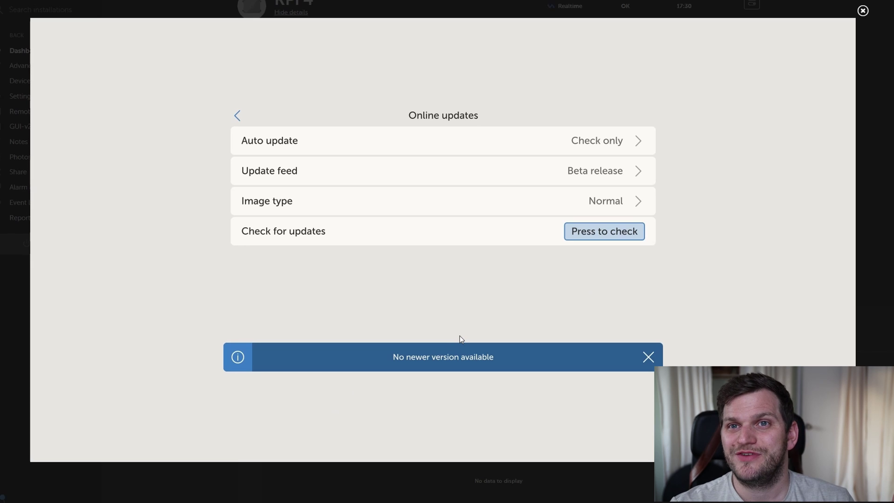
left_click(239, 116)
Scroll the Settings list back to the top, then show the Levels page with the 41° Rpi processor temperature gauge
left_click(239, 116)
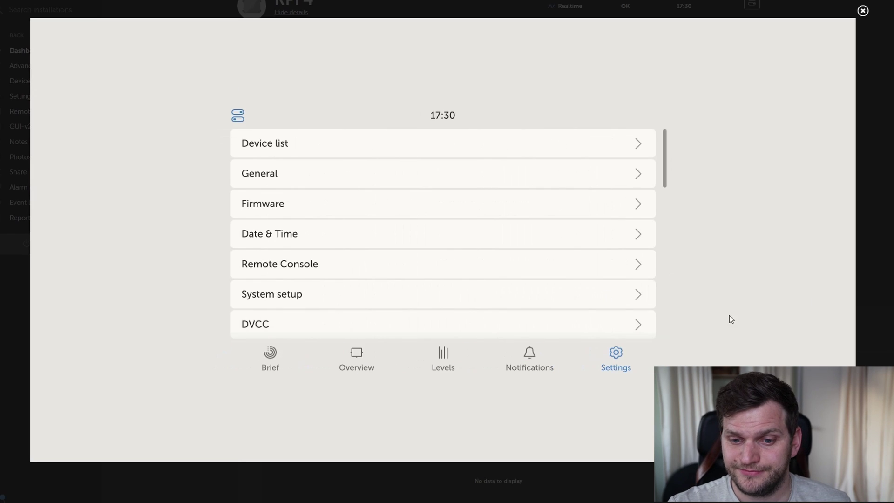
mouse_move(665, 154)
left_mouse_down()
mouse_move(649, 230)
mouse_move(665, 153)
mouse_move(670, 239)
mouse_move(665, 154)
left_mouse_up()
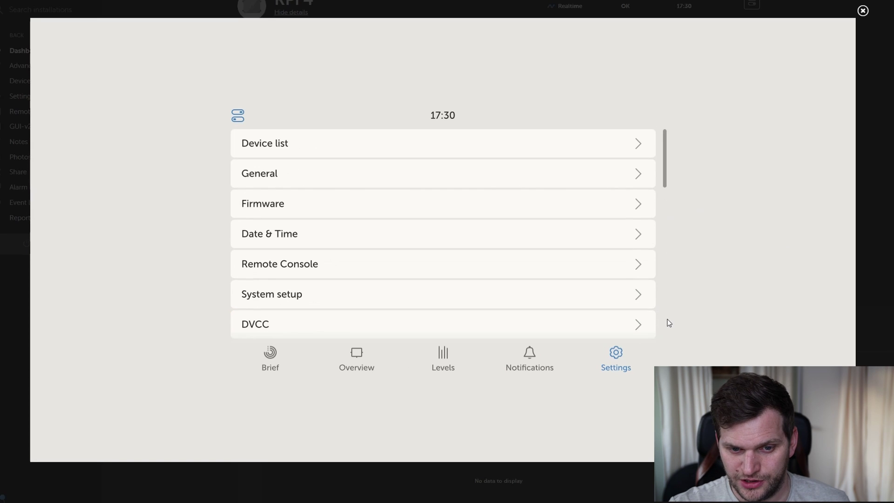
scroll(294, 272, "down", 6)
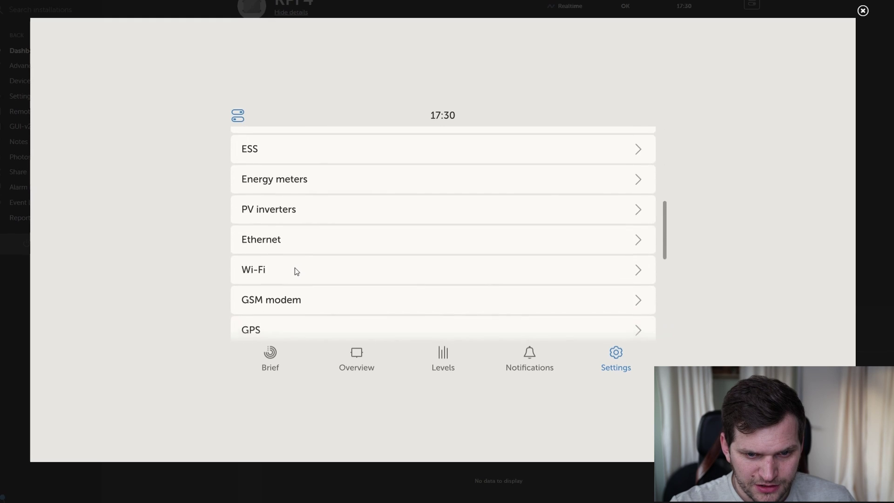
scroll(298, 269, "up", 4)
scroll(303, 265, "down", 6)
scroll(312, 267, "up", 7)
scroll(419, 264, "down", 1)
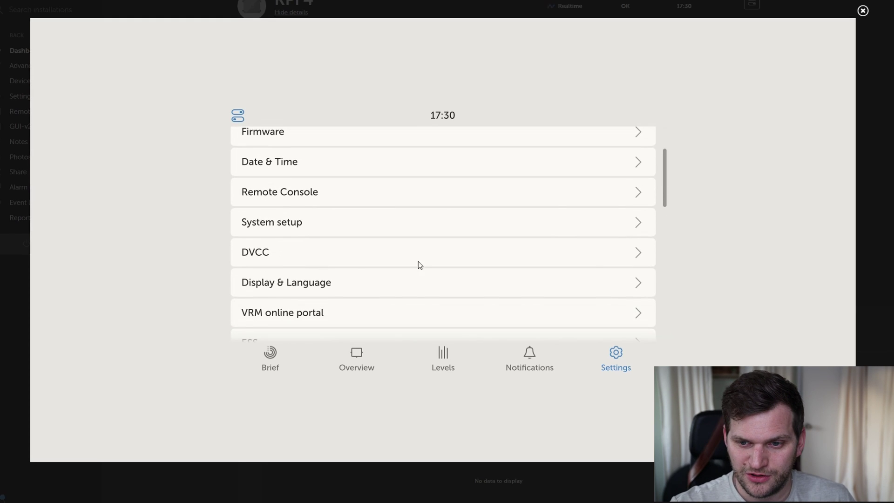
scroll(590, 61, "down", 6)
scroll(571, 312, "up", 6)
scroll(531, 268, "down", 5)
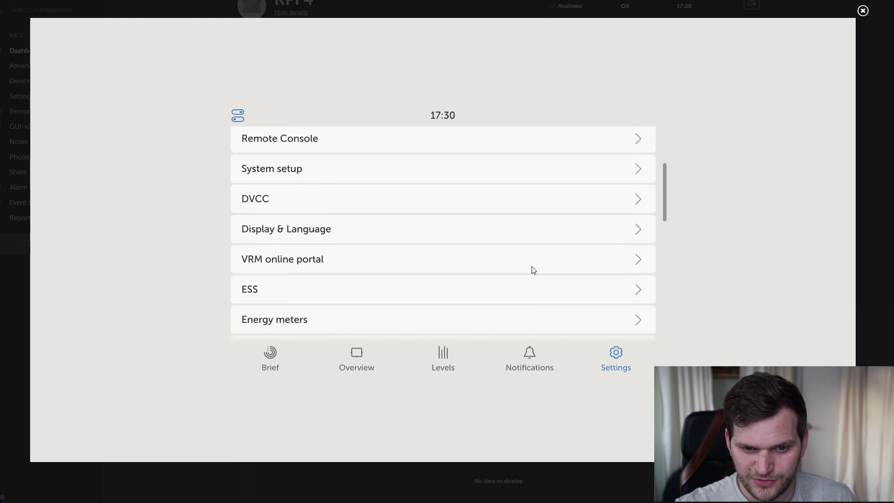
scroll(527, 260, "up", 6)
scroll(522, 260, "down", 4)
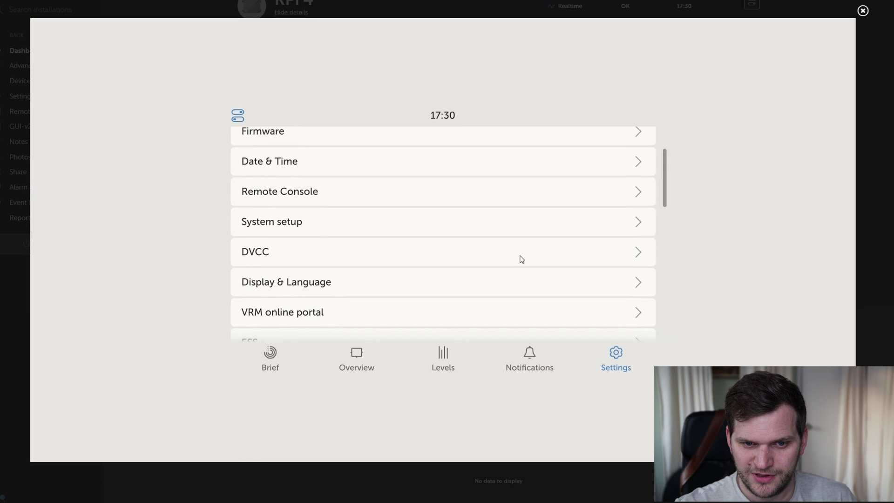
scroll(514, 286, "down", 1)
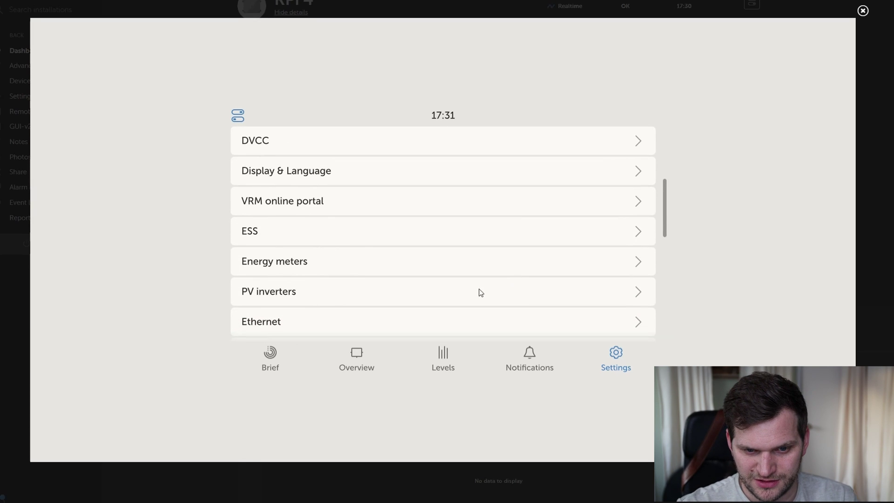
scroll(319, 312, "down", 3)
scroll(325, 291, "up", 6)
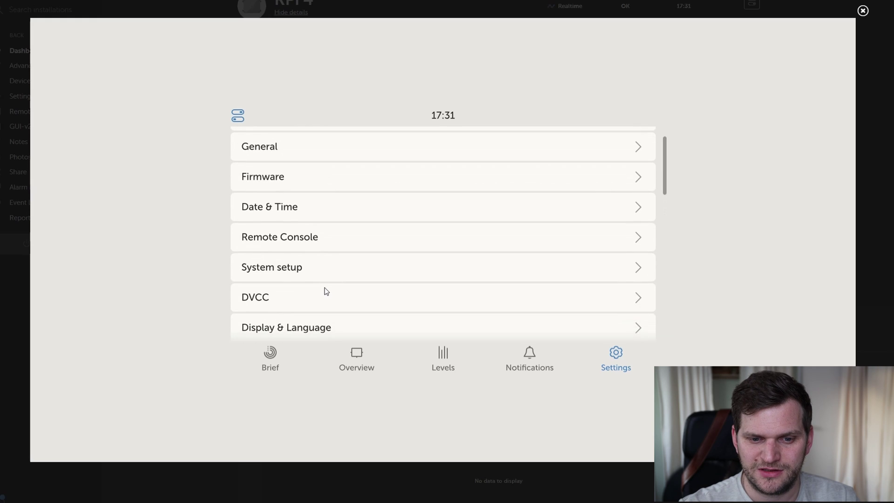
scroll(326, 289, "down", 1)
scroll(326, 288, "down", 1)
scroll(326, 289, "down", 3)
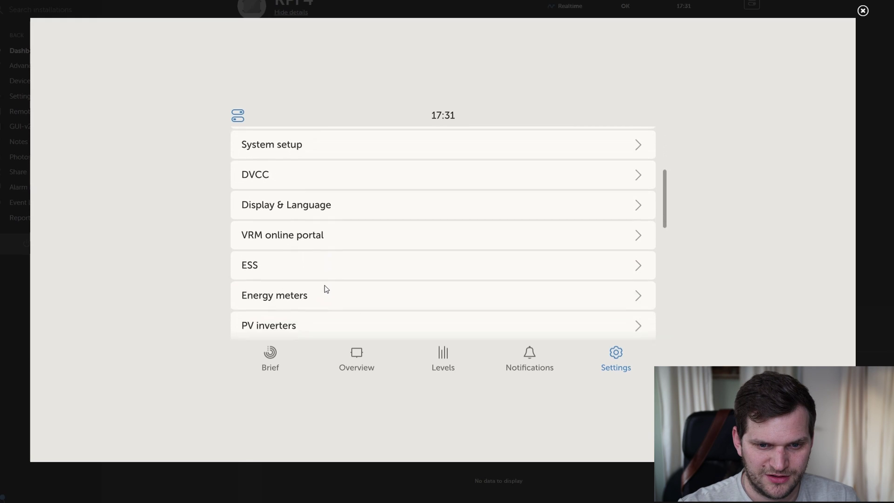
scroll(325, 285, "down", 3)
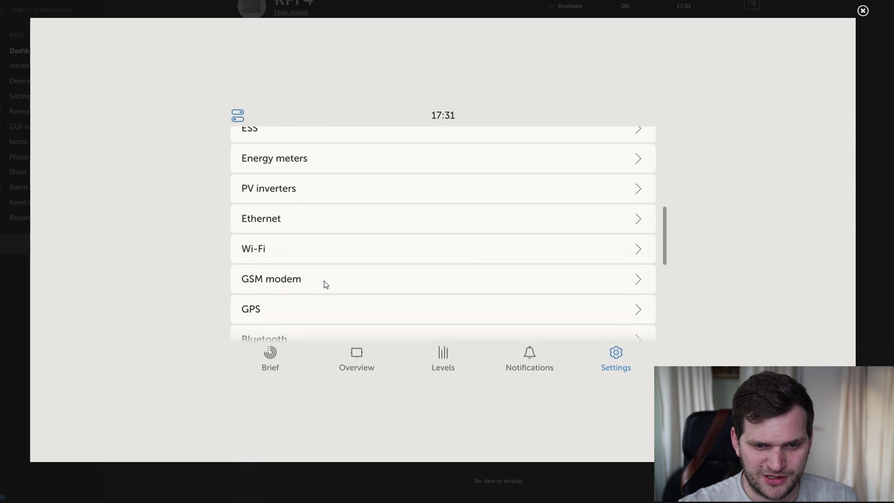
scroll(326, 284, "up", 8)
scroll(325, 285, "up", 5)
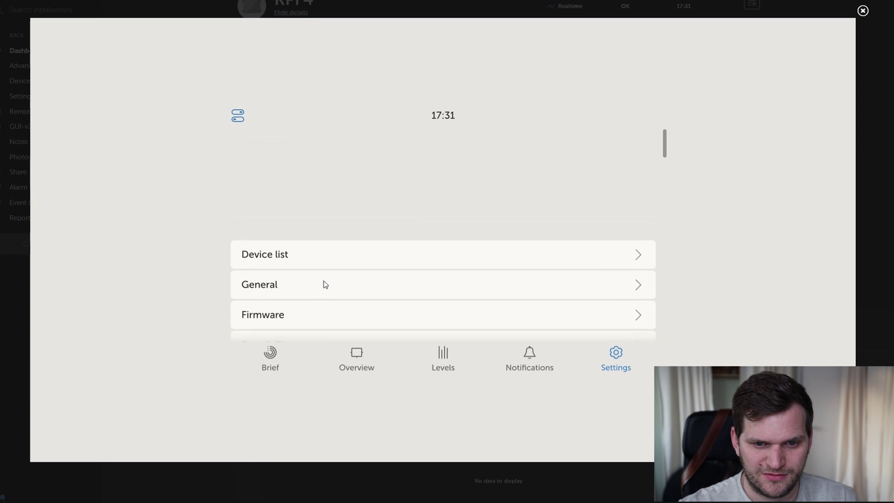
scroll(319, 259, "down", 3)
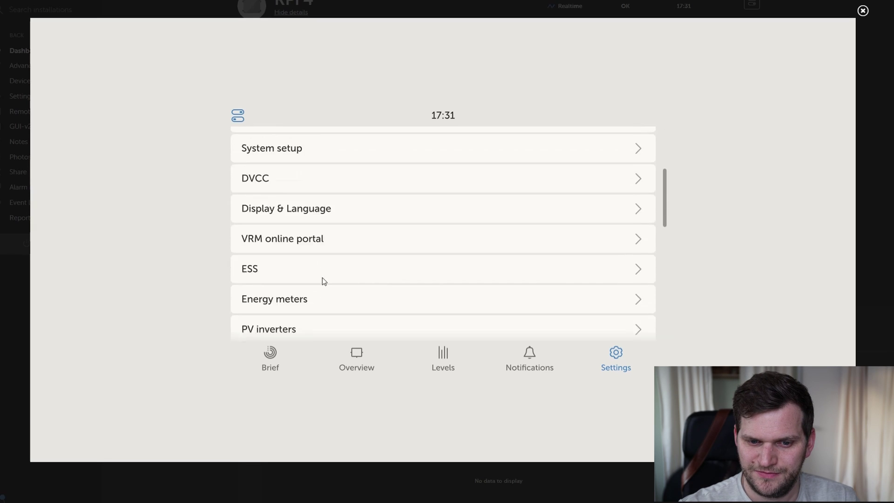
scroll(324, 279, "up", 3)
scroll(322, 273, "down", 4)
scroll(321, 272, "up", 4)
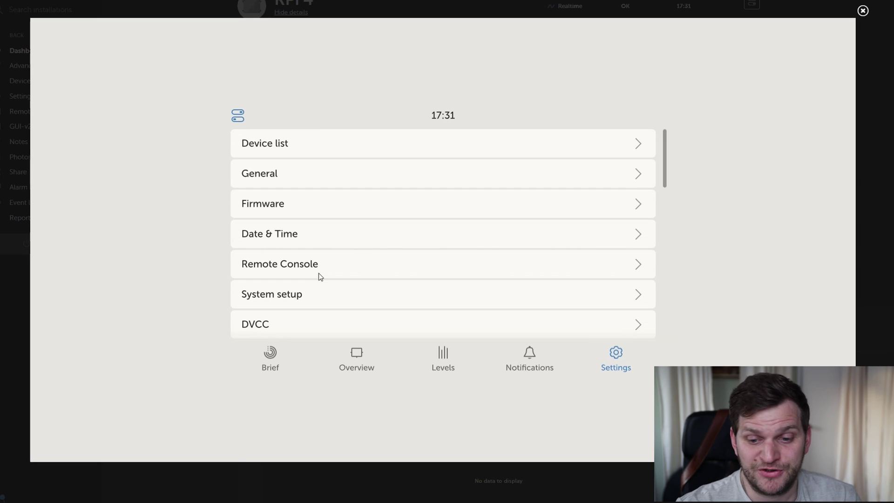
left_click(454, 358)
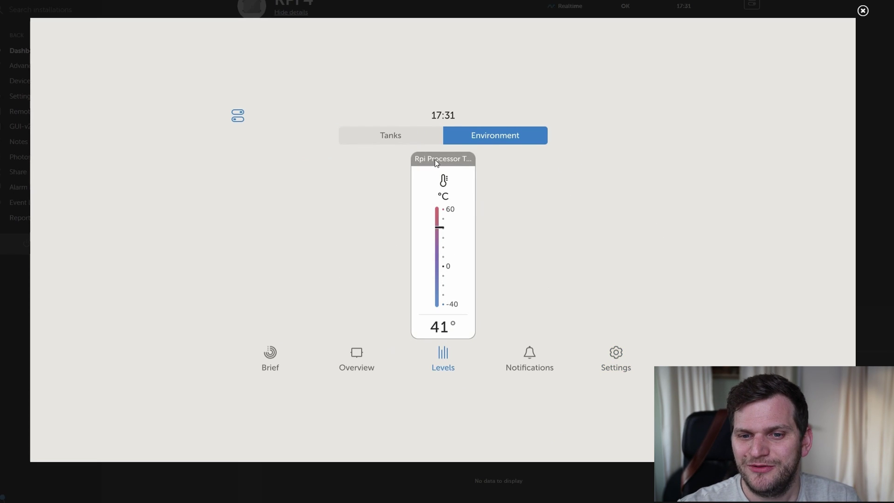
Review the inverter/charger, battery and AC loads overview, then open the empty controls pane
left_click(354, 359)
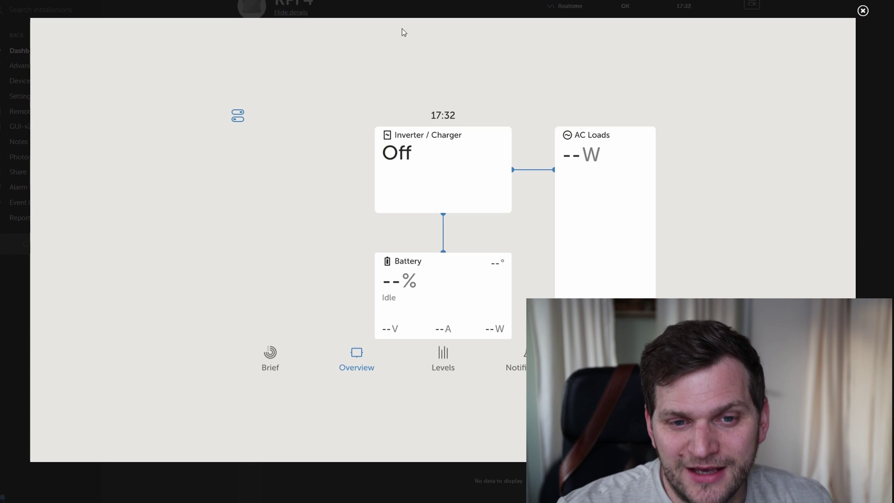
left_click(238, 118)
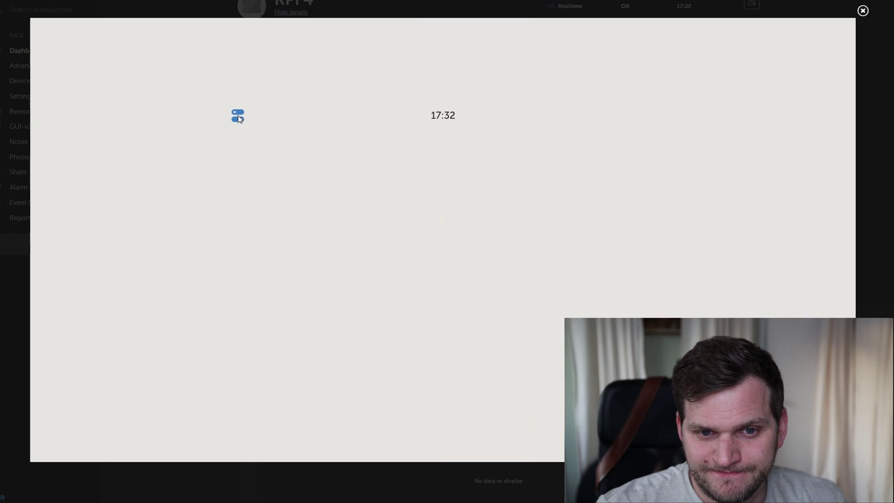
Tour the new GUI's Brief, Overview, Levels, Notifications and Settings pages
left_click(238, 116)
left_click(252, 354)
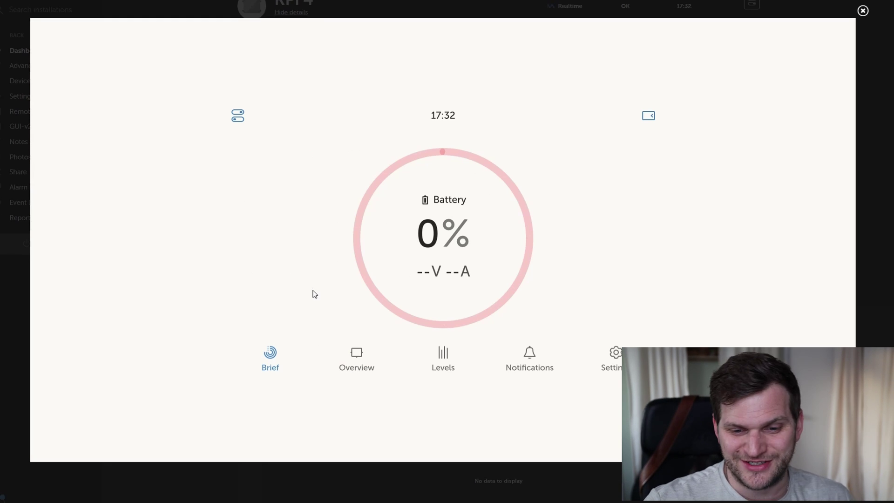
left_click(359, 365)
left_click(440, 359)
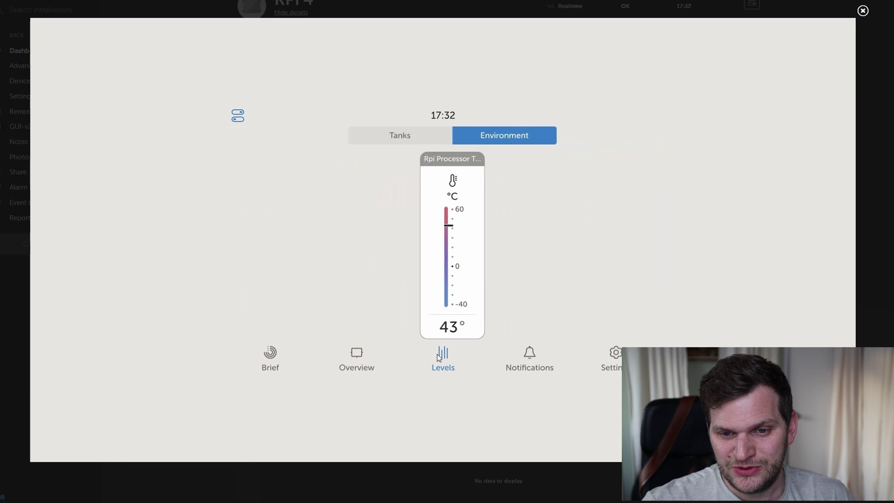
left_click(527, 366)
left_click(618, 363)
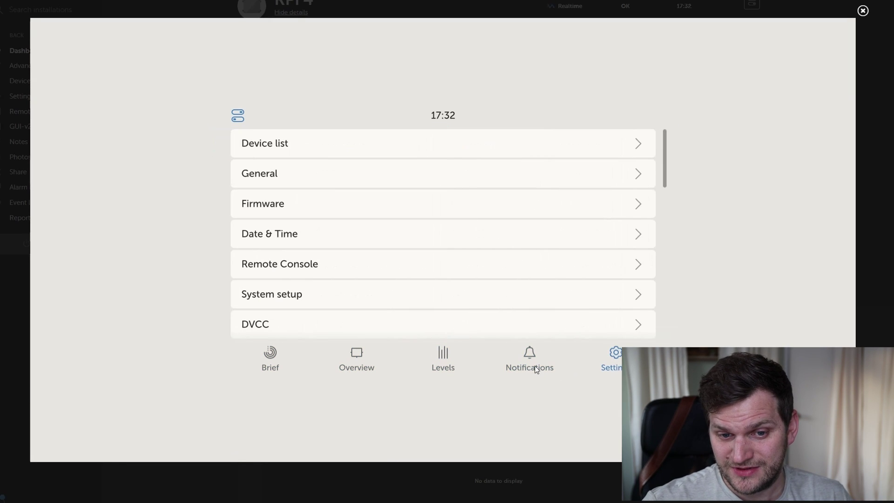
left_click(531, 367)
left_click(456, 366)
left_click(526, 366)
left_click(617, 363)
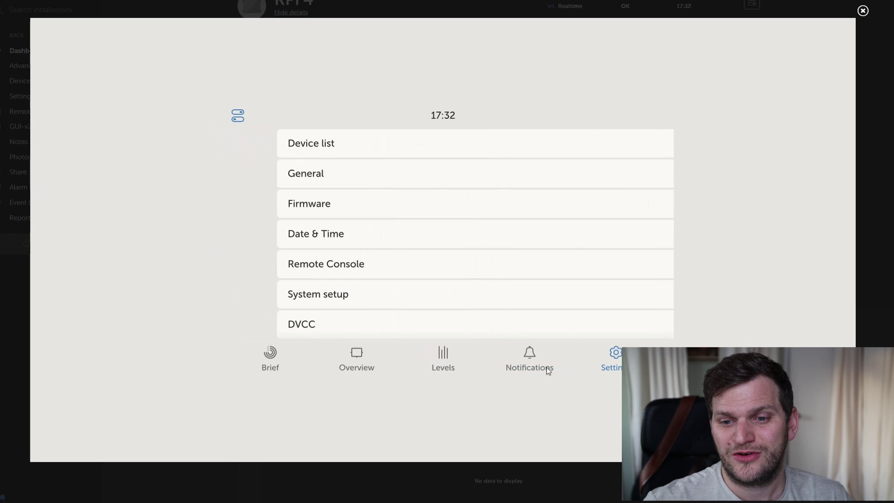
Check the General settings and Device list, then switch to the classic Remote Console
scroll(397, 255, "down", 1)
scroll(266, 182, "down", 1)
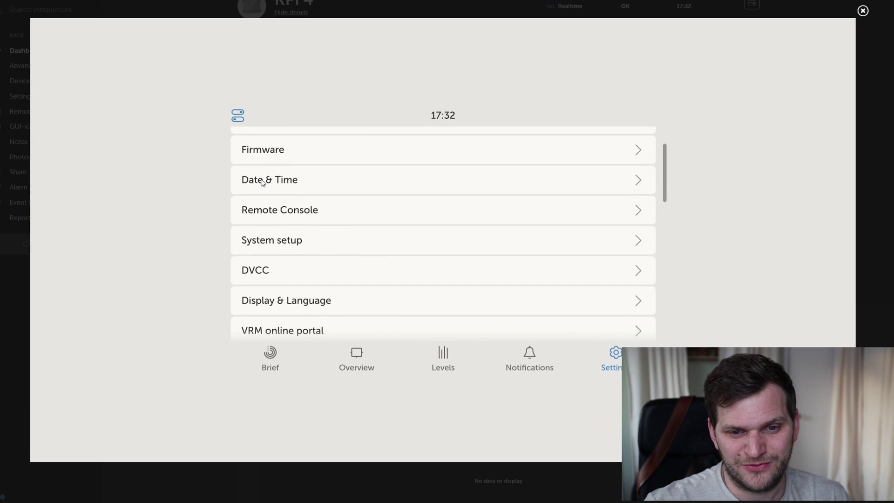
scroll(261, 191, "up", 2)
left_click(275, 215)
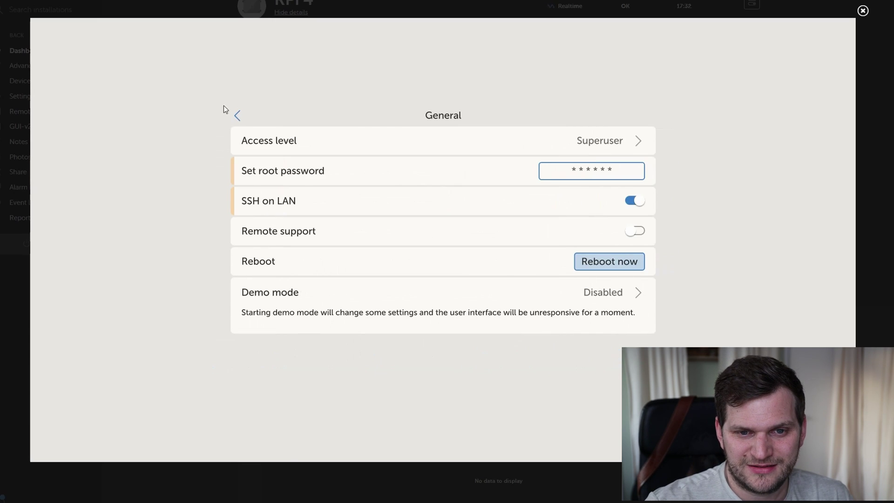
left_click(238, 116)
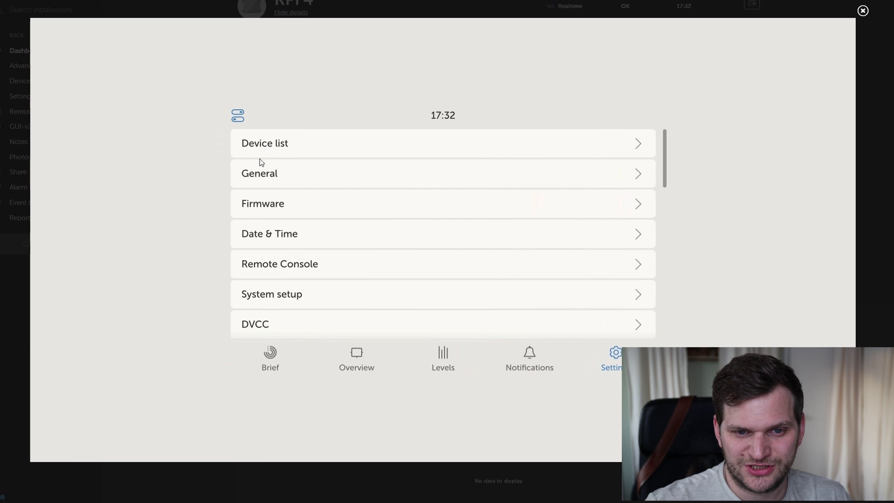
left_click(259, 175)
left_click(238, 116)
left_click(266, 146)
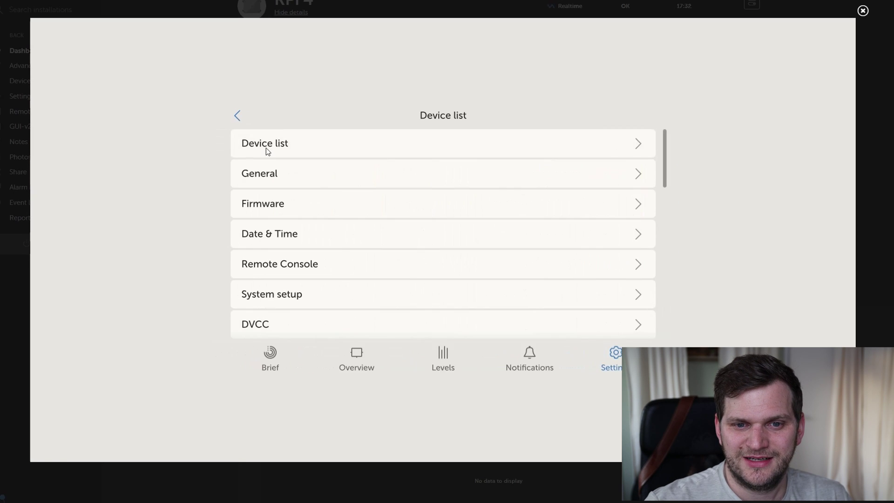
left_click(239, 116)
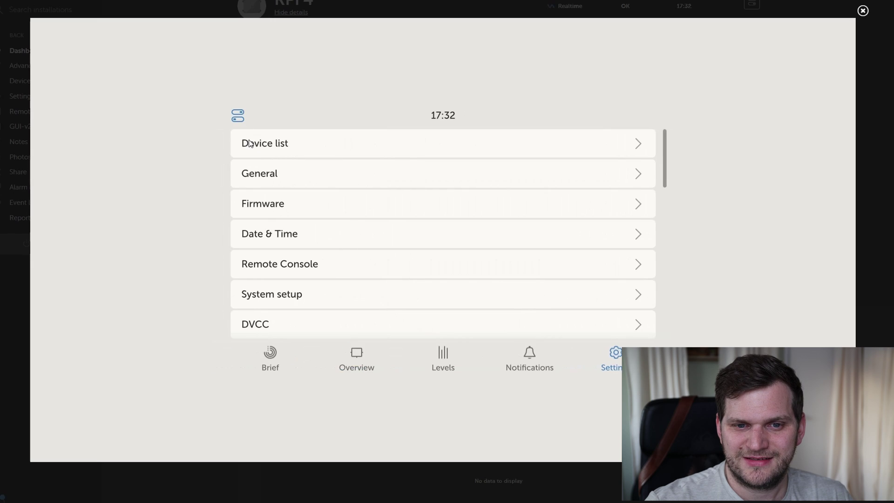
left_click(242, 142)
left_click(238, 116)
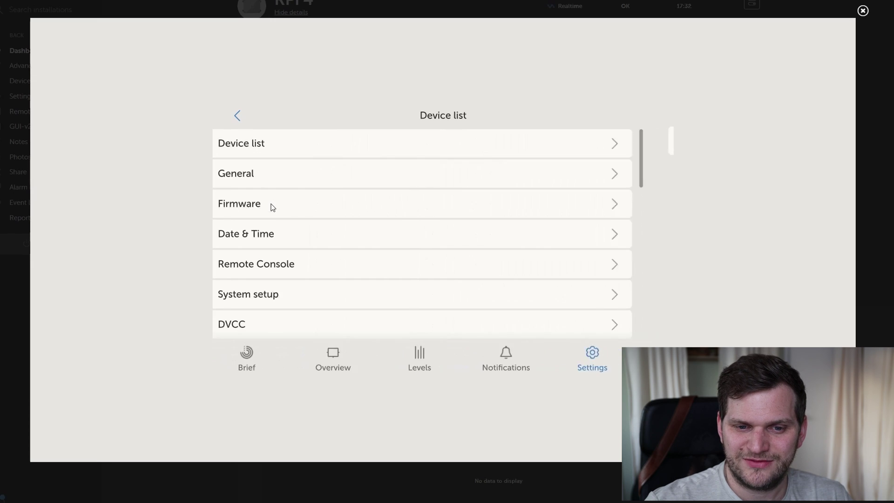
left_click(276, 261)
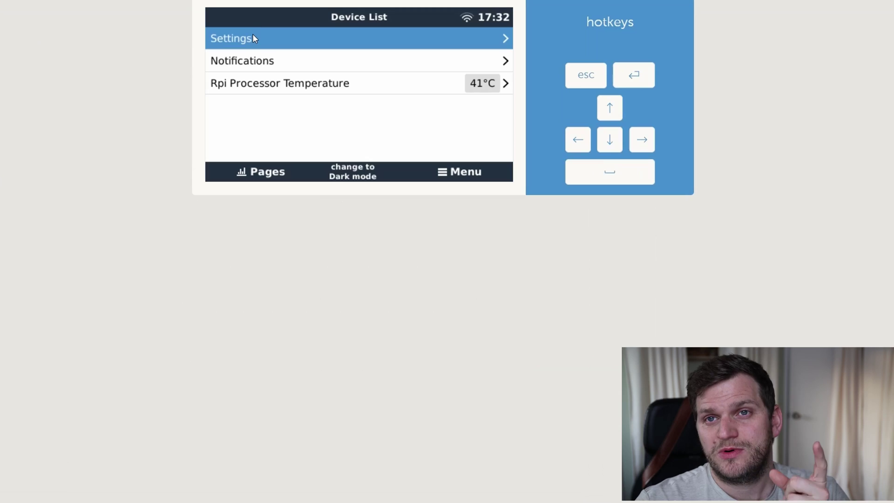
Open the classic console's Settings menu and move down through its entries
left_click(257, 39)
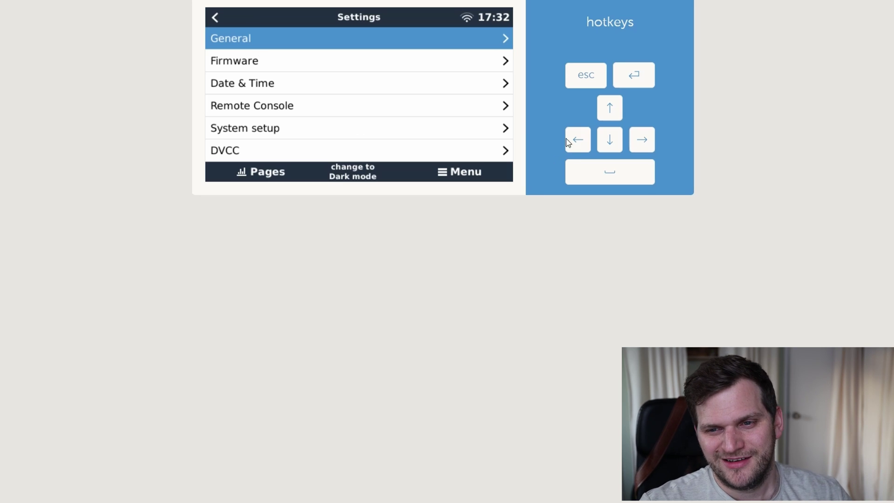
double_click(606, 140)
triple_click(605, 141)
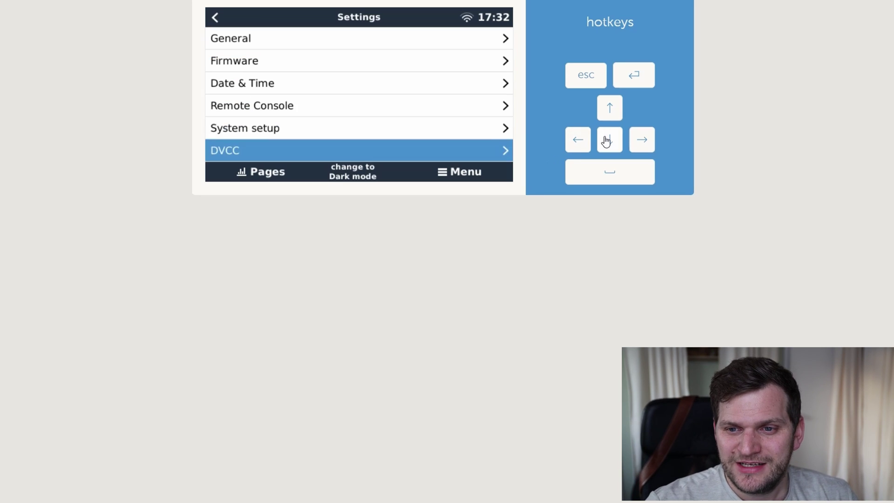
triple_click(605, 141)
left_click(606, 141)
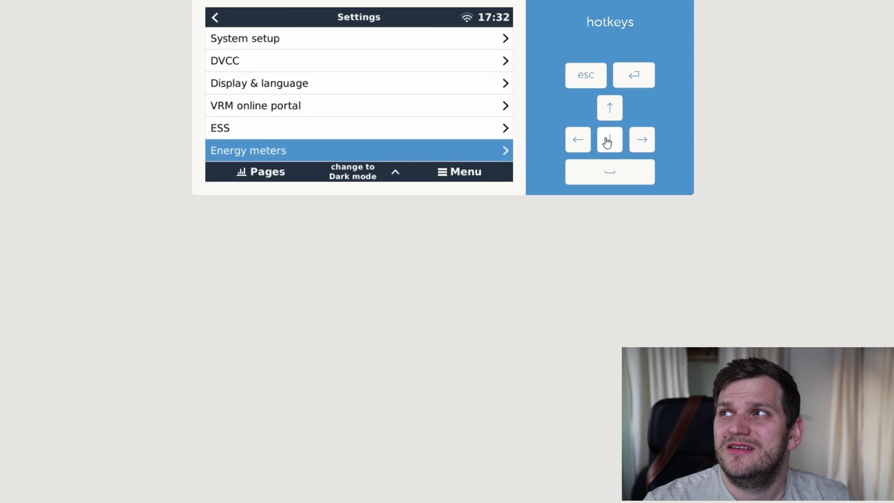
left_click(605, 141)
double_click(606, 142)
double_click(606, 142)
Select and open Services: Modbus TCP disabled, both MQTT on LAN services enabled
left_click(608, 142)
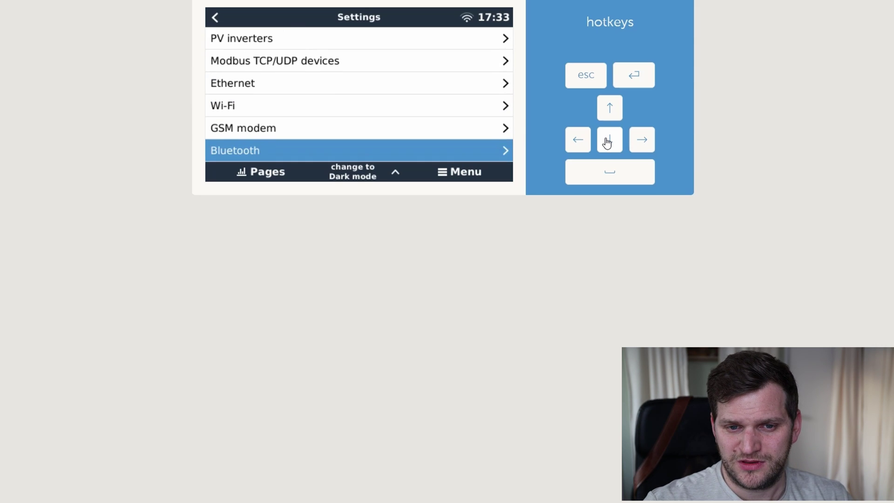
left_click(607, 143)
triple_click(609, 143)
left_click(609, 143)
left_click(609, 140)
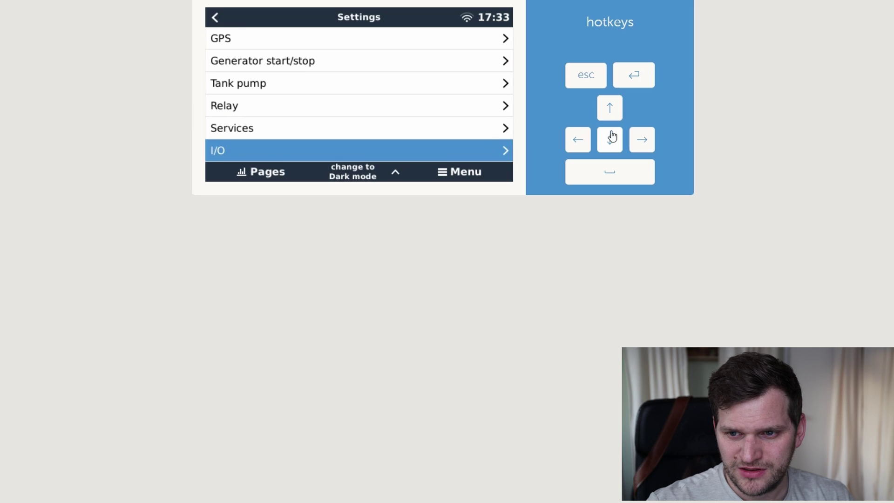
key("Up")
left_click(643, 143)
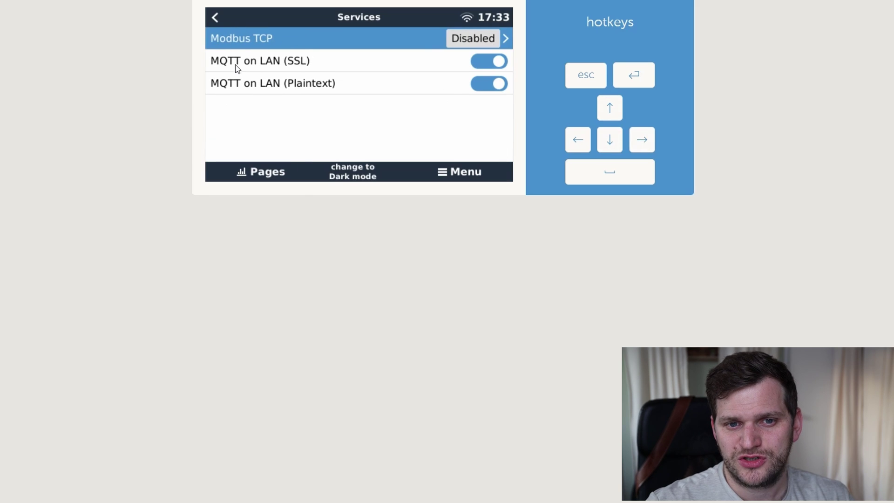
Select the MQTT on LAN (SSL) row, then return to the new GUI's Settings list
left_click(238, 68)
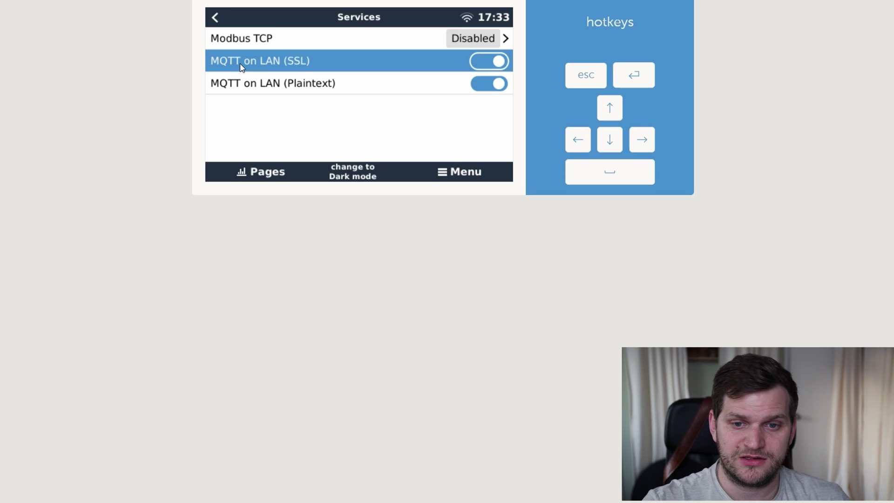
left_click(466, 175)
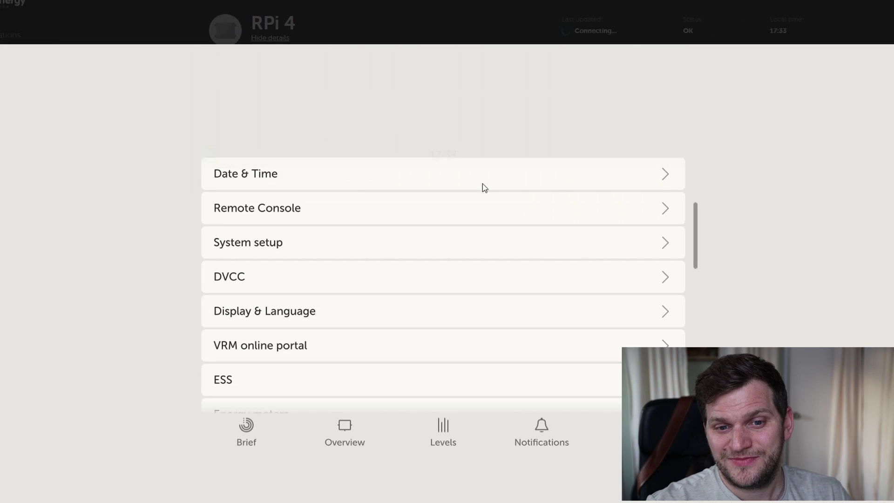
Show the Brief page, where the battery ring reads 0%
left_click(237, 445)
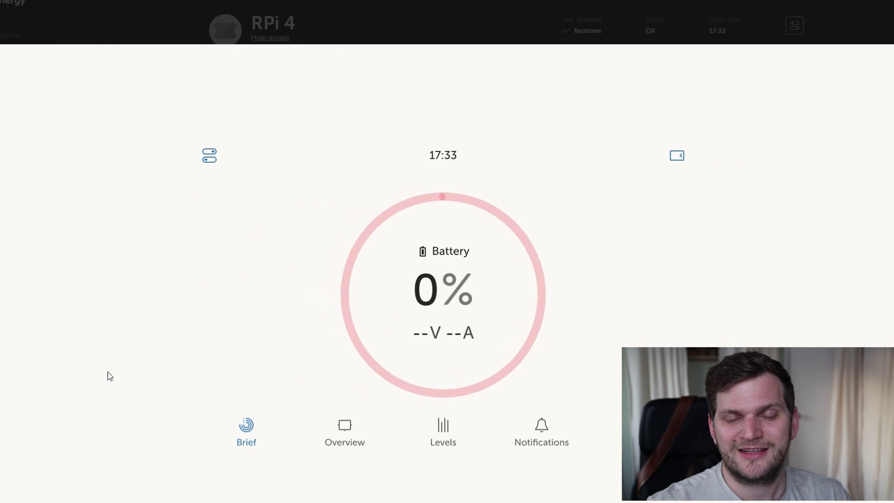